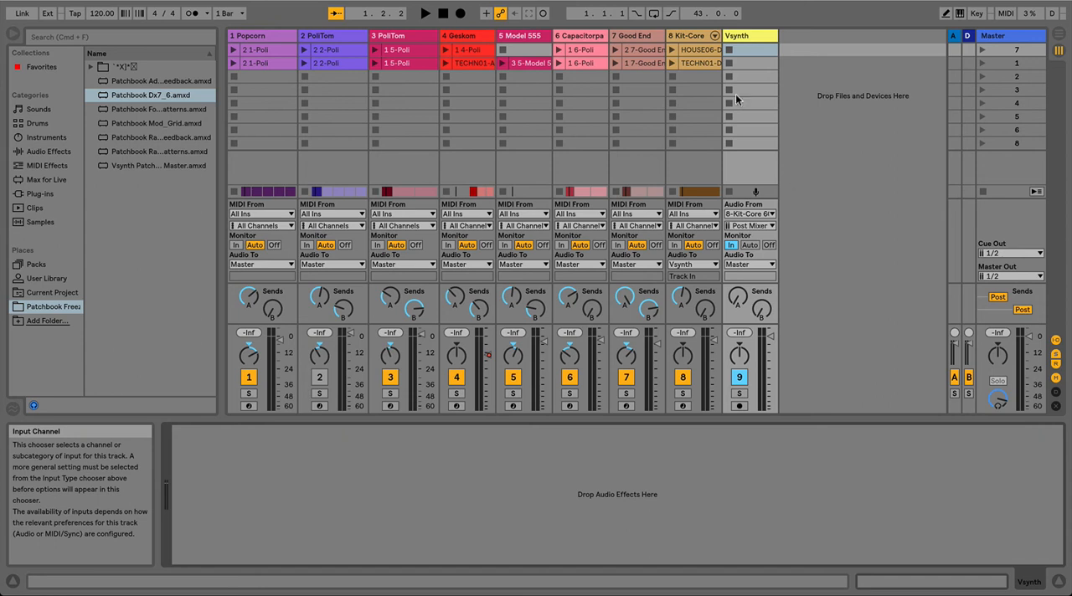
Step: Load Vsynth Patchbook Master plus the Radial_Patterns, Mod_Grid, Dx7_6 and Folded_Patterns patch devices onto the Vsynth track
{"action": "left_click", "coordinate": [744, 36]}
{"action": "double_click", "coordinate": [177, 166]}
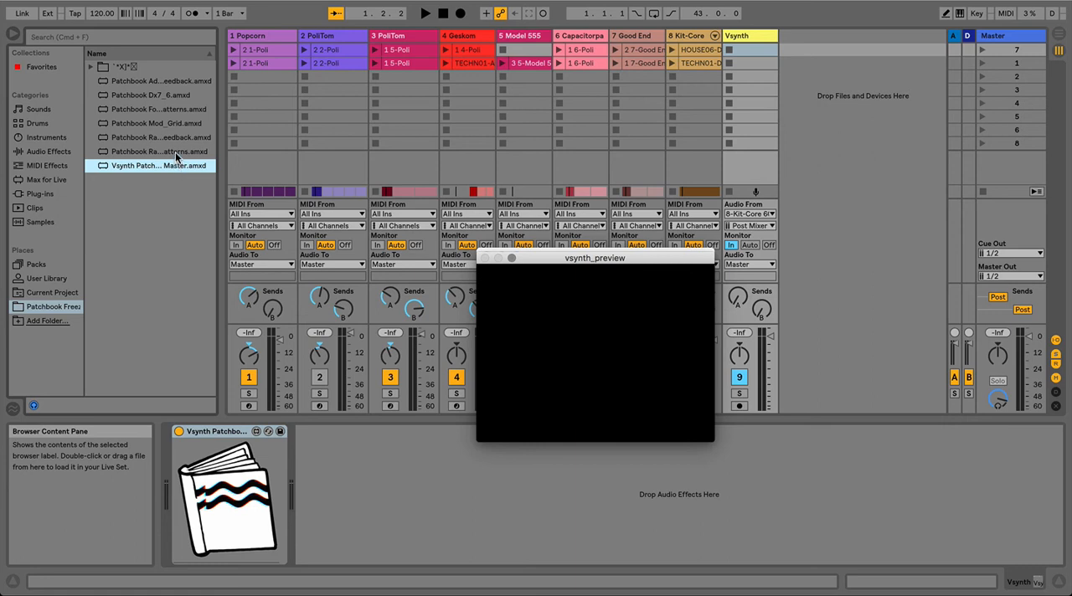
{"action": "double_click", "coordinate": [176, 153]}
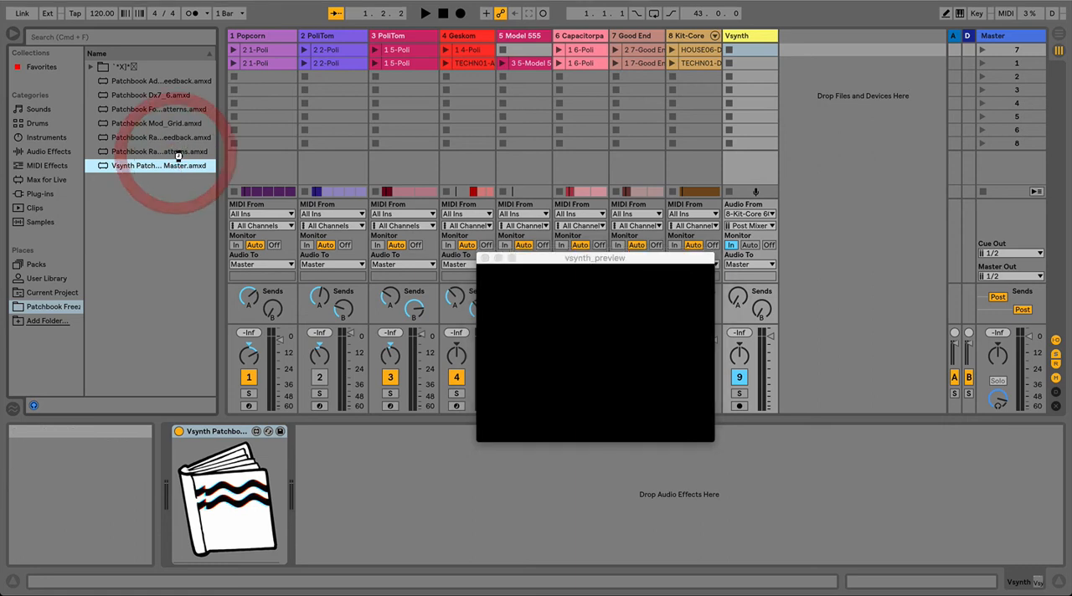
{"action": "double_click", "coordinate": [172, 125]}
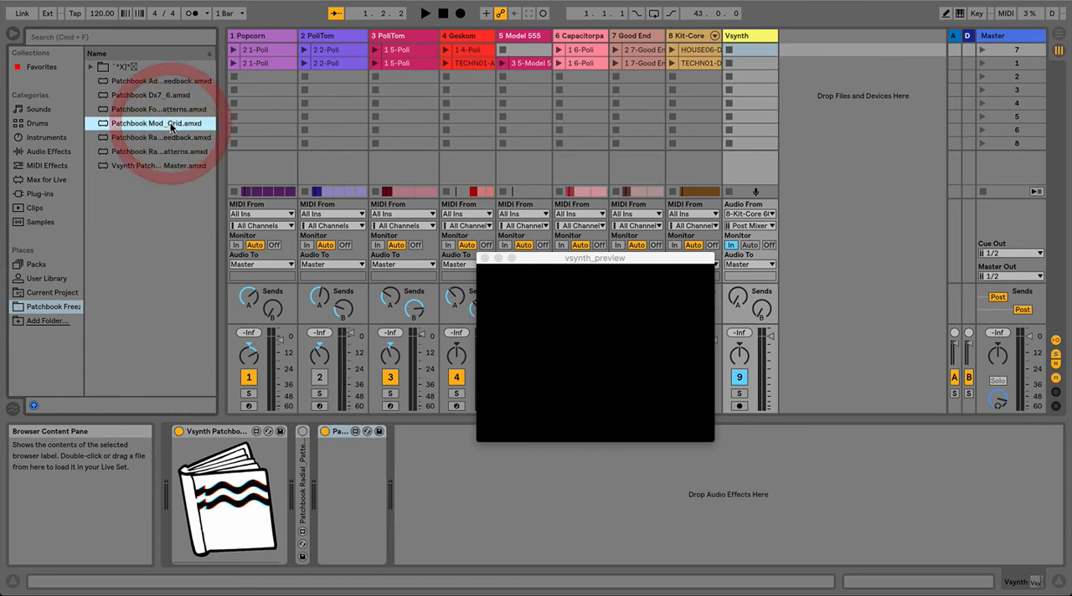
{"action": "left_click", "coordinate": [170, 97]}
{"action": "double_click", "coordinate": [170, 97]}
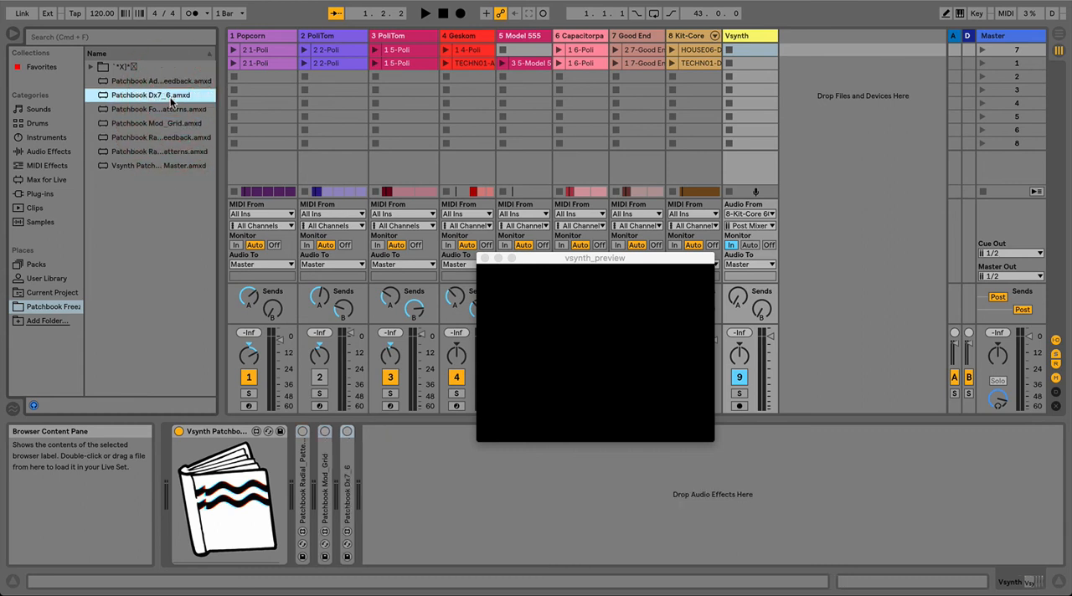
{"action": "double_click", "coordinate": [178, 110]}
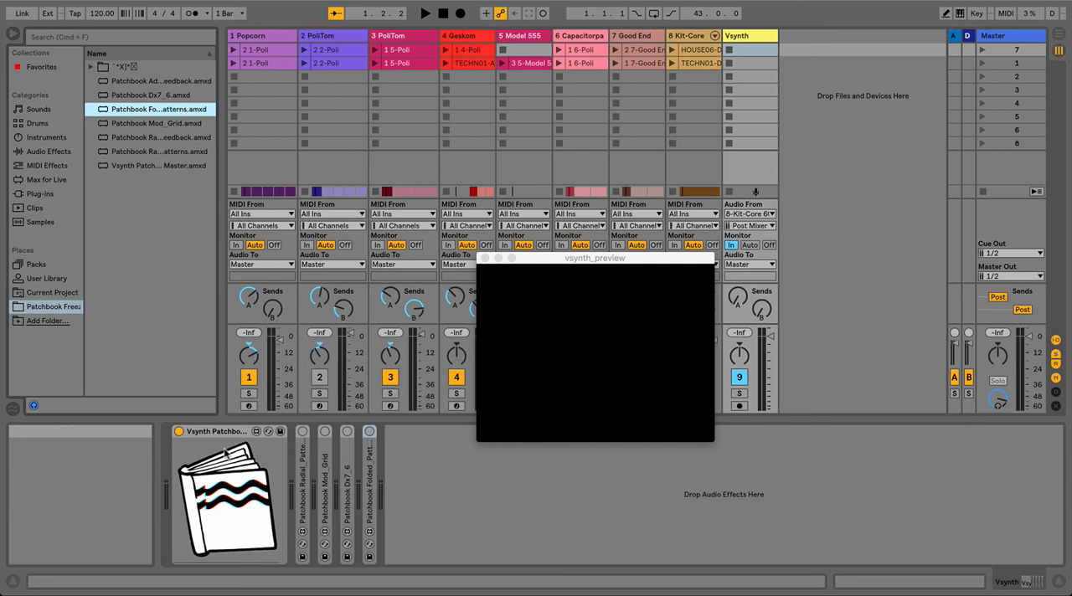
Step: Open the Patchbook Master's control window and arrange it and the preview window so they do not overlap
{"action": "left_click", "coordinate": [225, 501]}
{"action": "left_click_drag", "start_coordinate": [342, 45], "coordinate": [308, 23]}
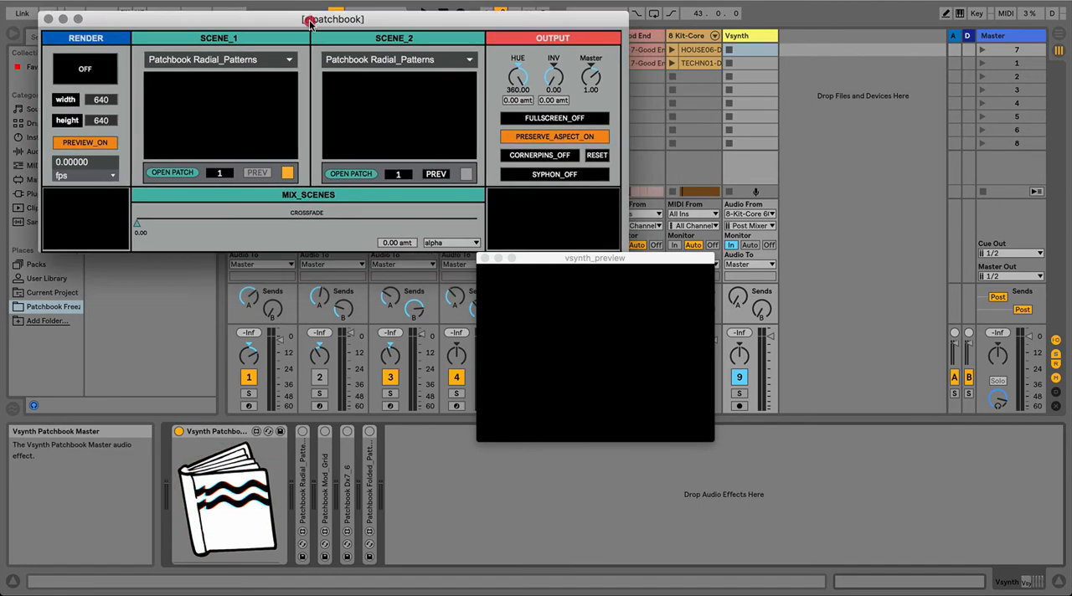
{"action": "left_click_drag", "start_coordinate": [575, 258], "coordinate": [728, 350]}
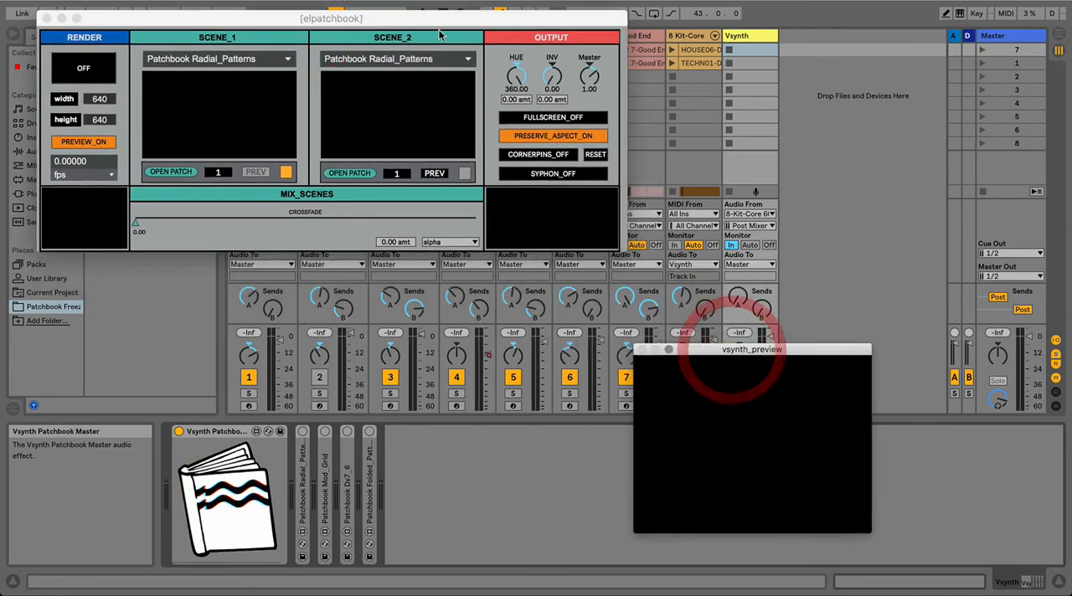
{"action": "left_click_drag", "start_coordinate": [434, 17], "coordinate": [446, 36]}
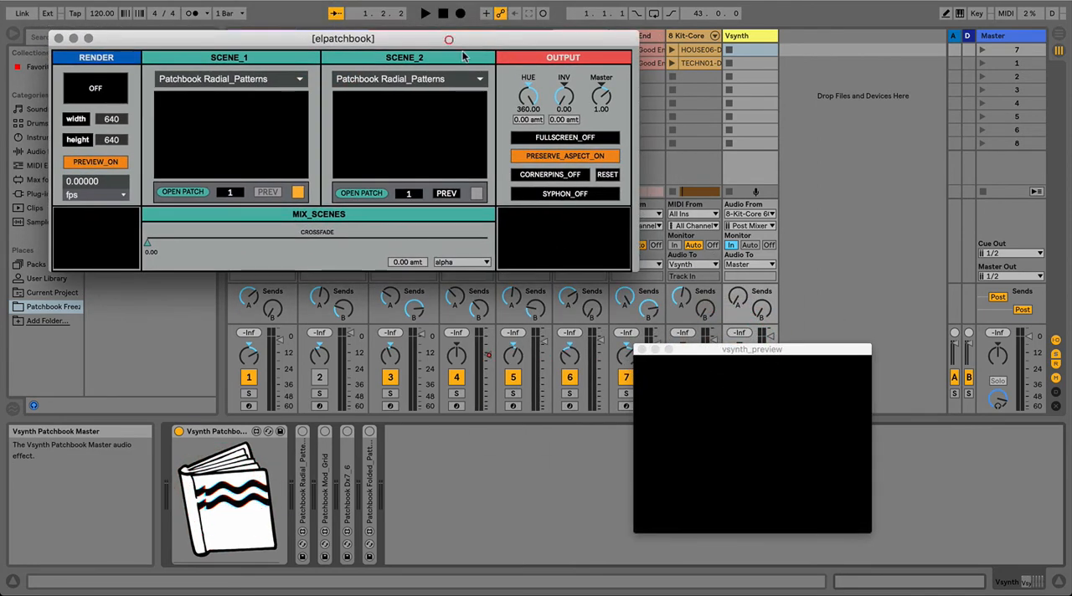
Step: Check the patches available to Scene 1 and Scene 2, and turn rendering on
{"action": "left_click", "coordinate": [265, 75]}
{"action": "left_click", "coordinate": [361, 77]}
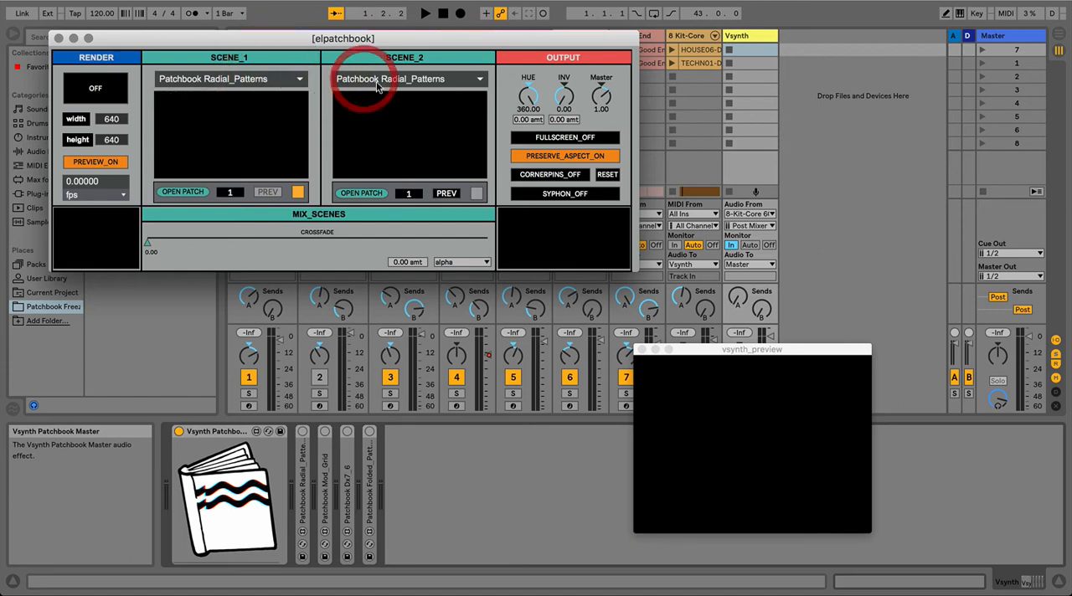
{"action": "left_click", "coordinate": [381, 75]}
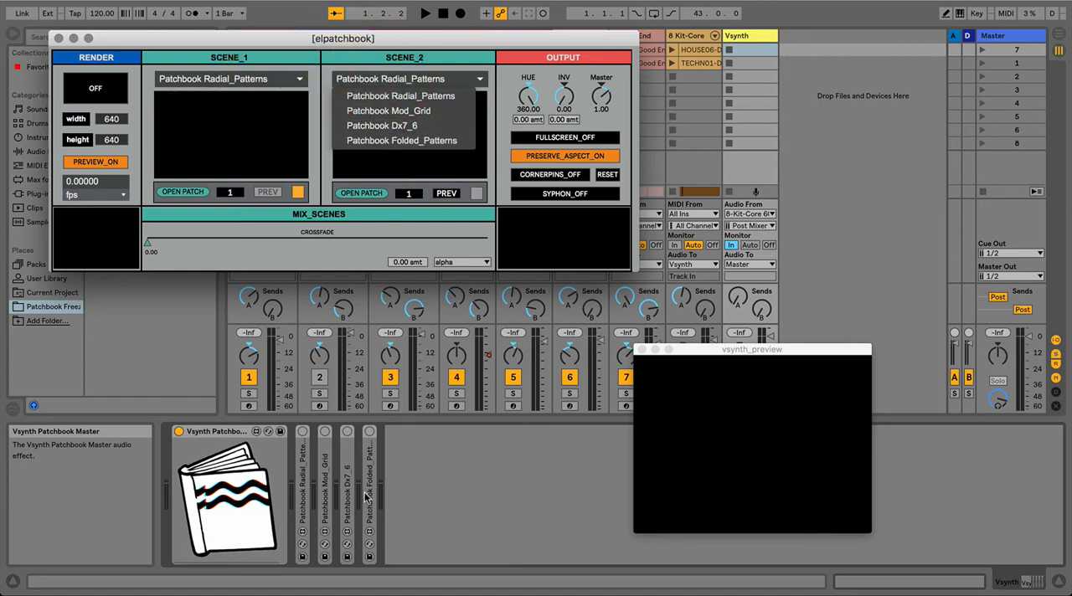
{"action": "left_click", "coordinate": [161, 40]}
{"action": "left_click", "coordinate": [96, 87]}
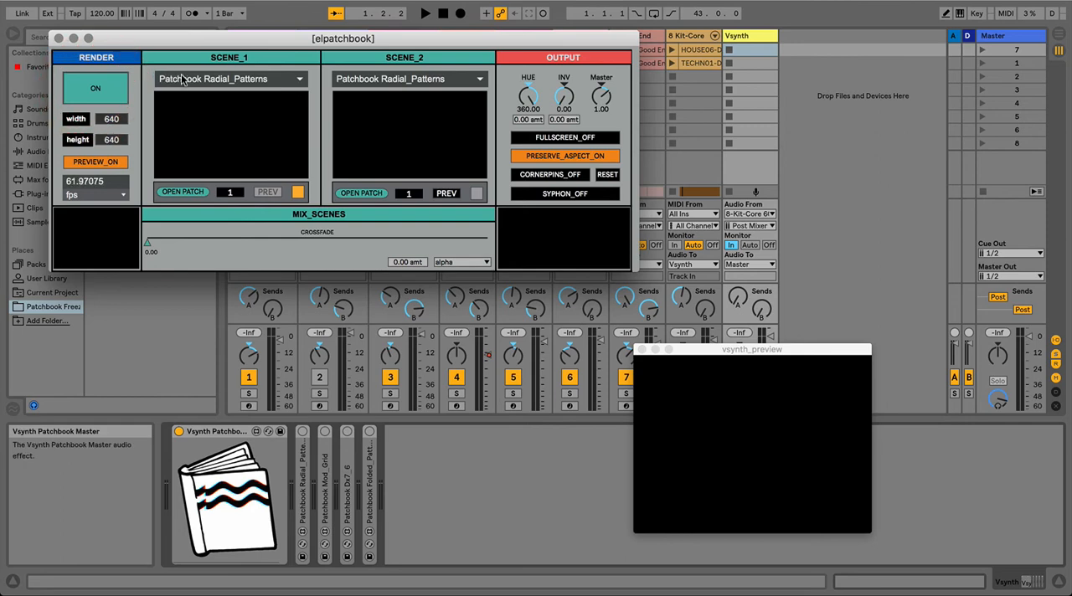
Step: Assign Patchbook Radial_Patterns to Scene 1 and Patchbook Dx7_6 to Scene 2
{"action": "left_click", "coordinate": [176, 79]}
{"action": "left_click", "coordinate": [193, 95]}
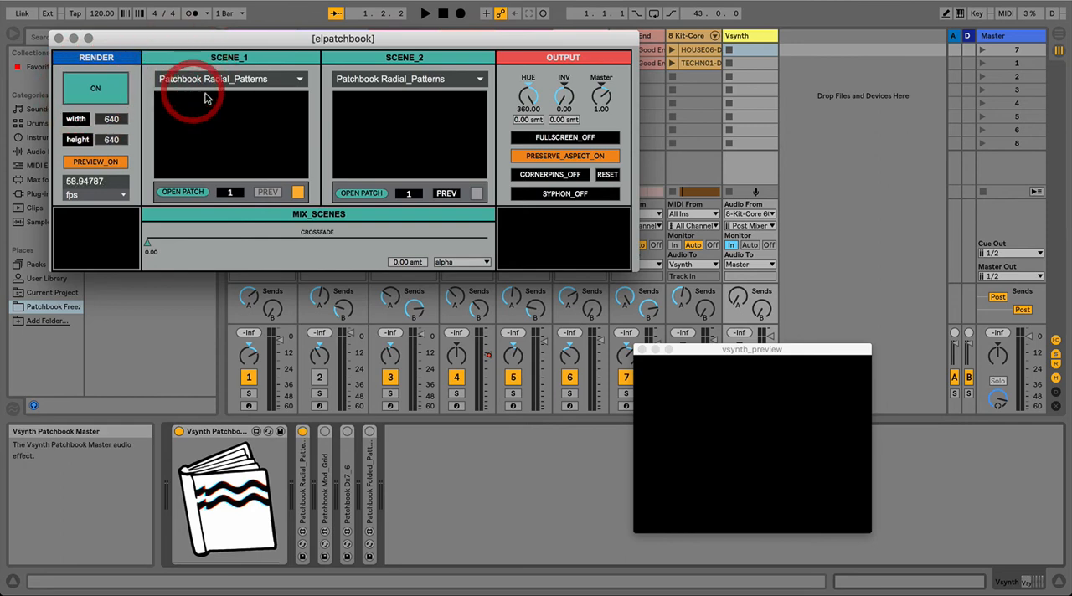
{"action": "left_click", "coordinate": [362, 81]}
{"action": "left_click", "coordinate": [383, 125]}
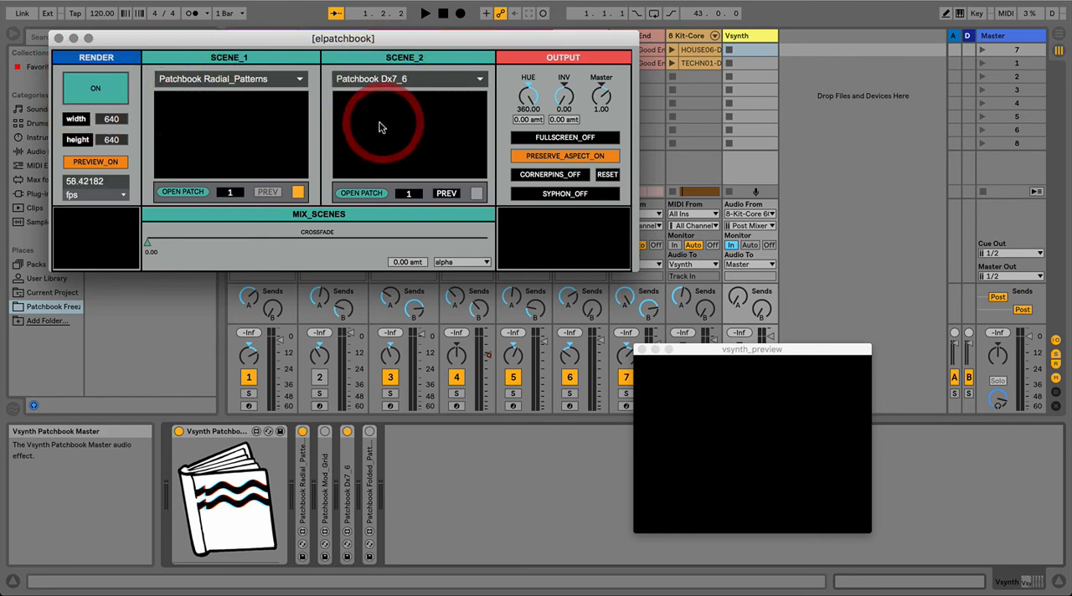
{"action": "left_click", "coordinate": [293, 190]}
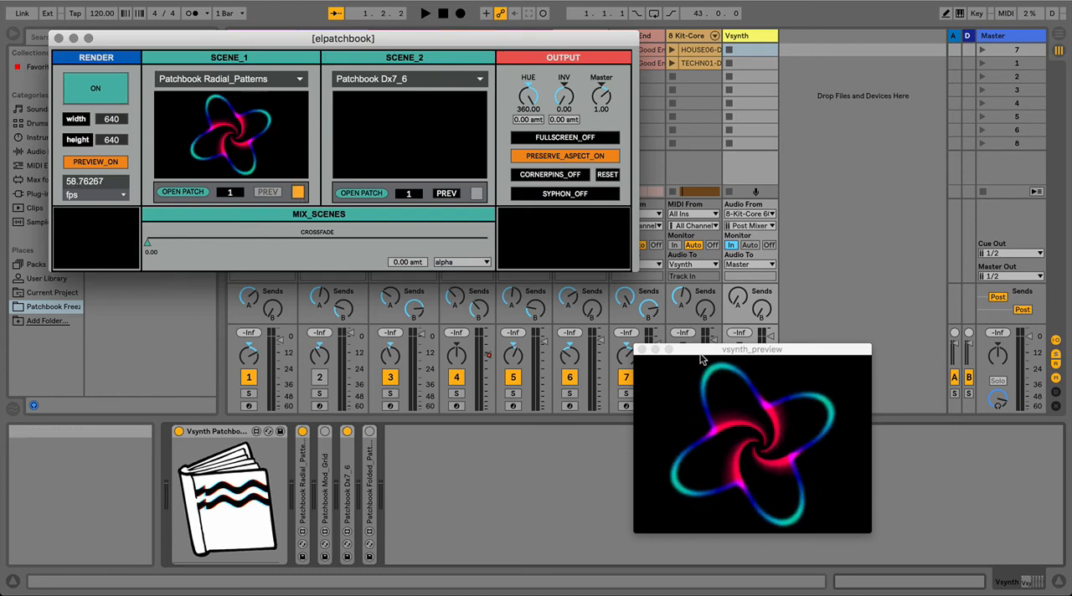
Step: Enlarge the preview window and arrange it beside the patchbook control window
{"action": "left_click_drag", "start_coordinate": [704, 349], "coordinate": [702, 65]}
{"action": "left_click_drag", "start_coordinate": [865, 258], "coordinate": [910, 299]}
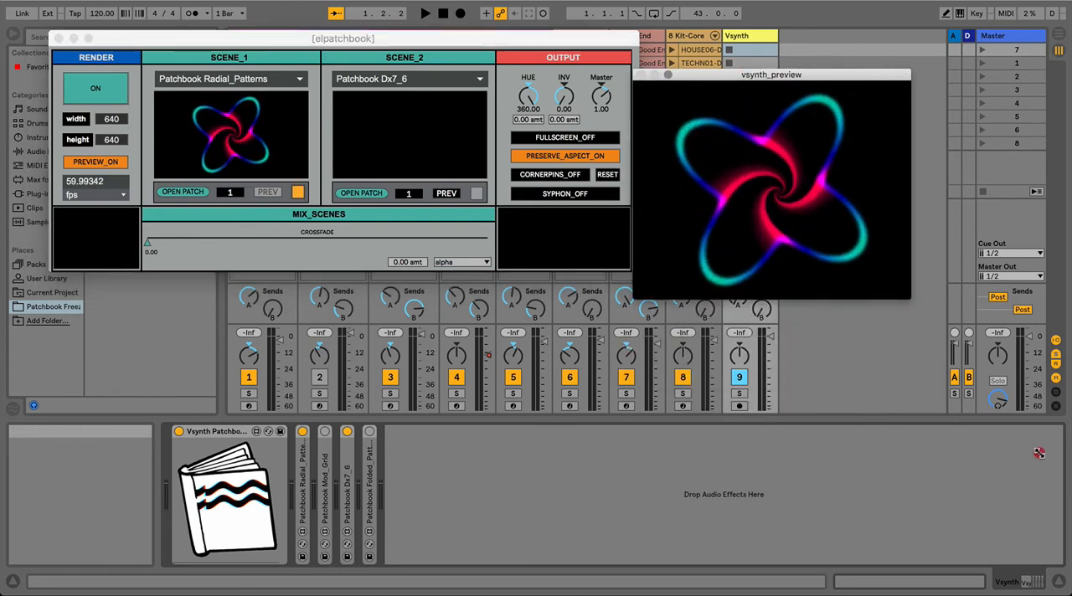
{"action": "left_click_drag", "start_coordinate": [1059, 476], "coordinate": [1053, 467]}
{"action": "left_click_drag", "start_coordinate": [770, 67], "coordinate": [720, 59]}
{"action": "left_click_drag", "start_coordinate": [539, 38], "coordinate": [494, 34]}
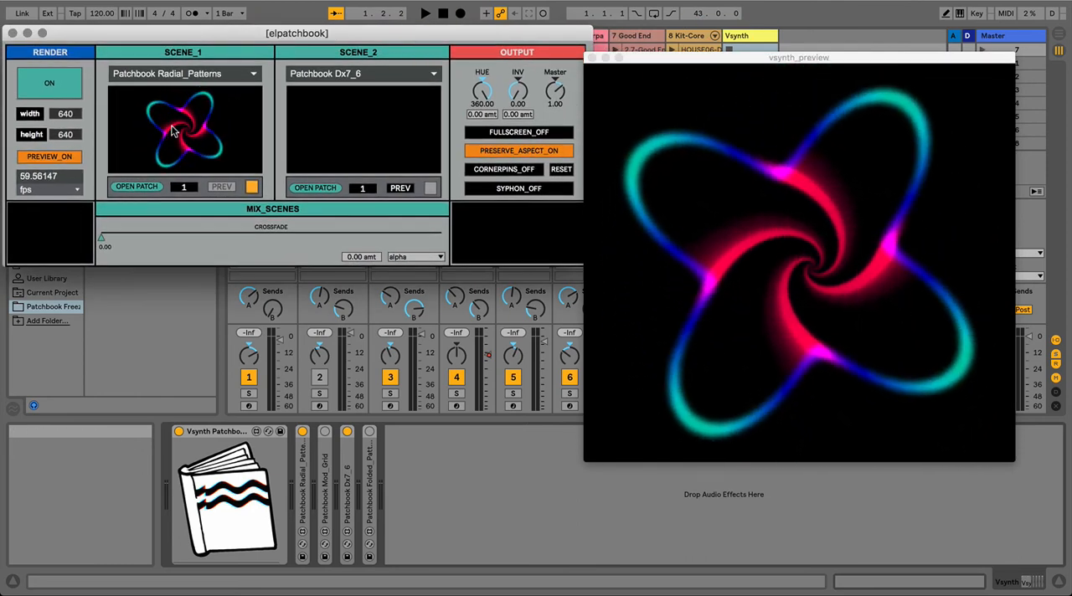
Step: Inspect Scene 1's Radial_Patterns patch, close it, and toggle the Scene 2 preview option
{"action": "left_click", "coordinate": [147, 190]}
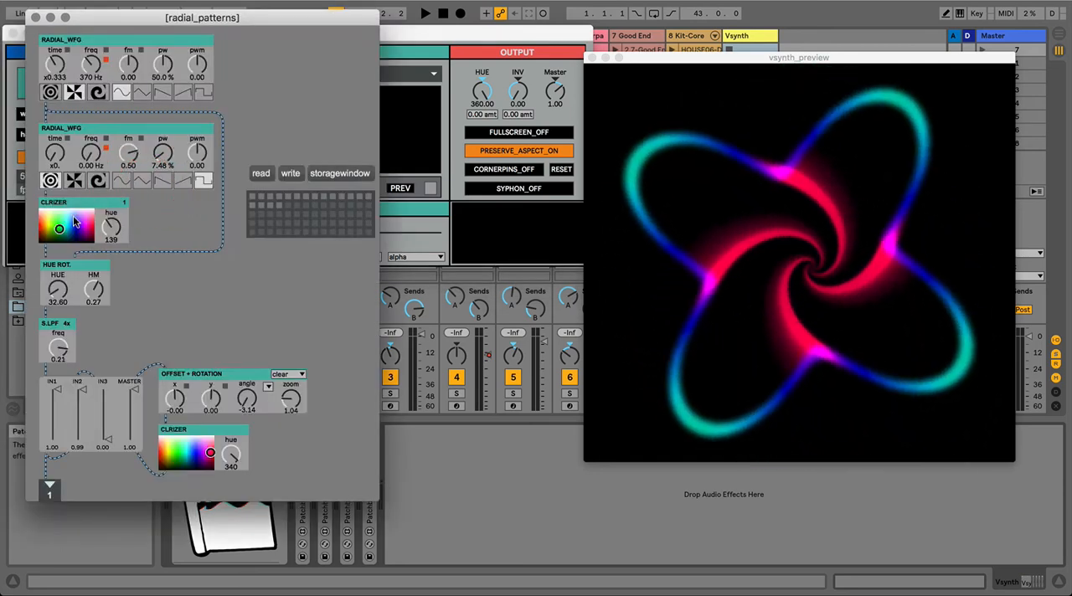
{"action": "left_click", "coordinate": [35, 17]}
{"action": "left_click", "coordinate": [400, 188]}
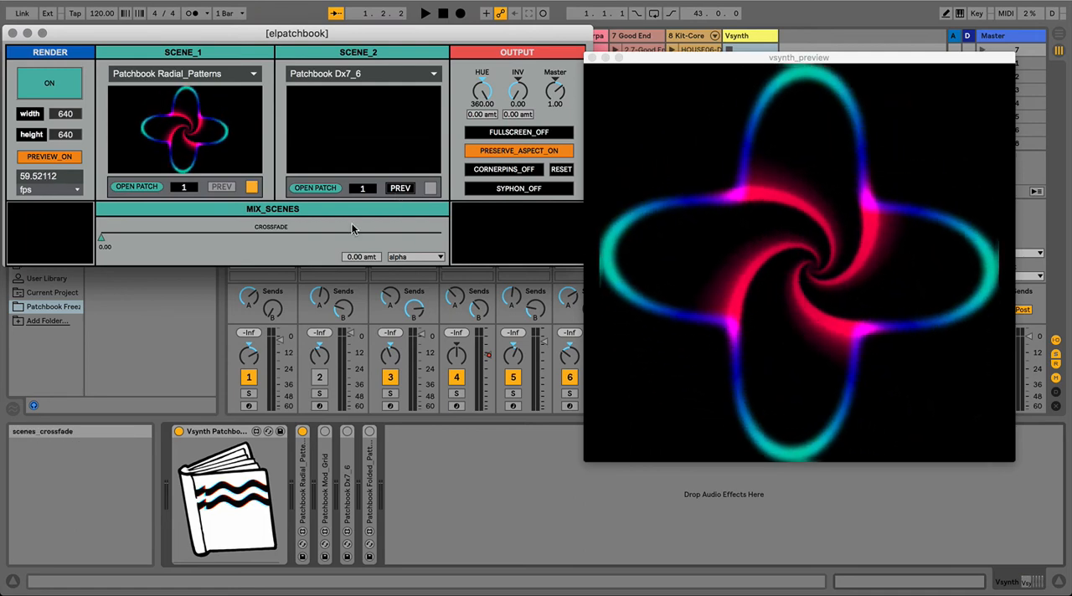
Step: MIDI-map the Scene 1 preset to 1/19, the Scene 2 preset to 1/20, the crossfade to 1/84 and the mix mode to 1/56
{"action": "key", "text": "super+m"}
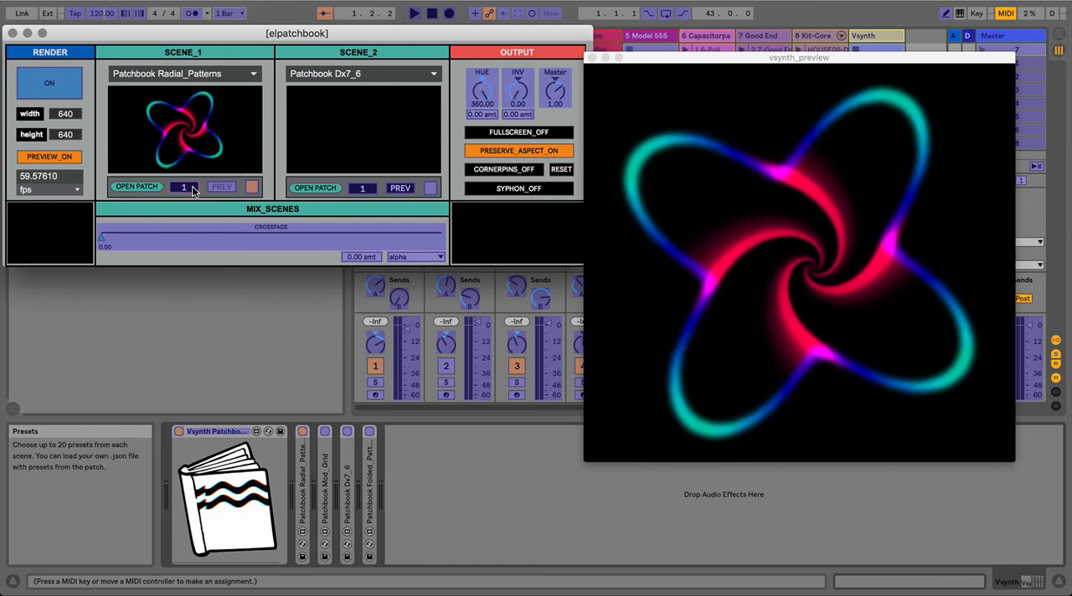
{"action": "left_click", "coordinate": [192, 186]}
{"action": "left_click", "coordinate": [361, 189]}
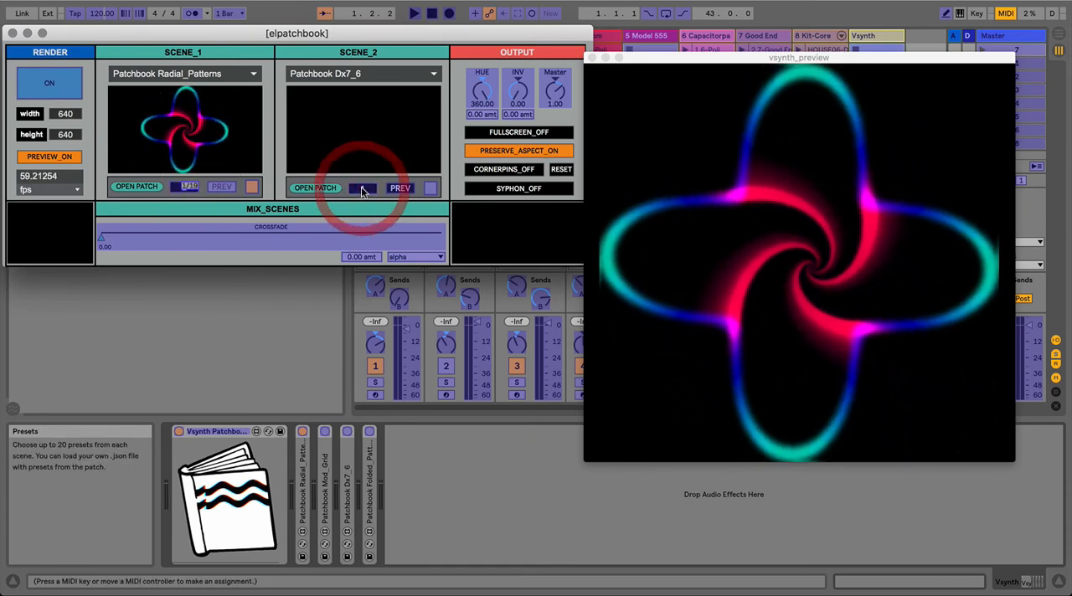
{"action": "left_click", "coordinate": [325, 231]}
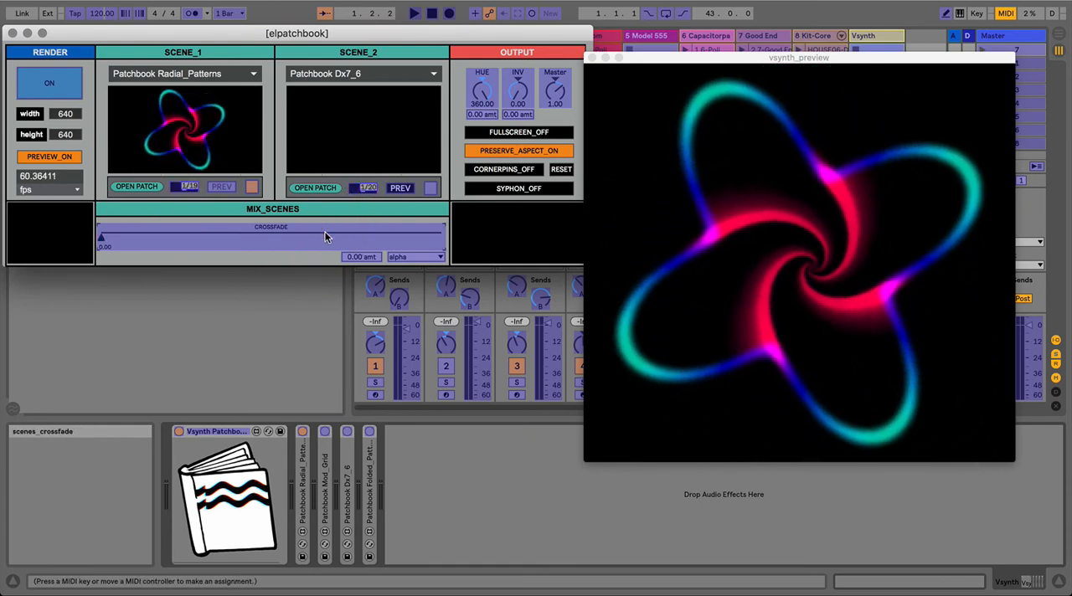
{"action": "left_click", "coordinate": [396, 256]}
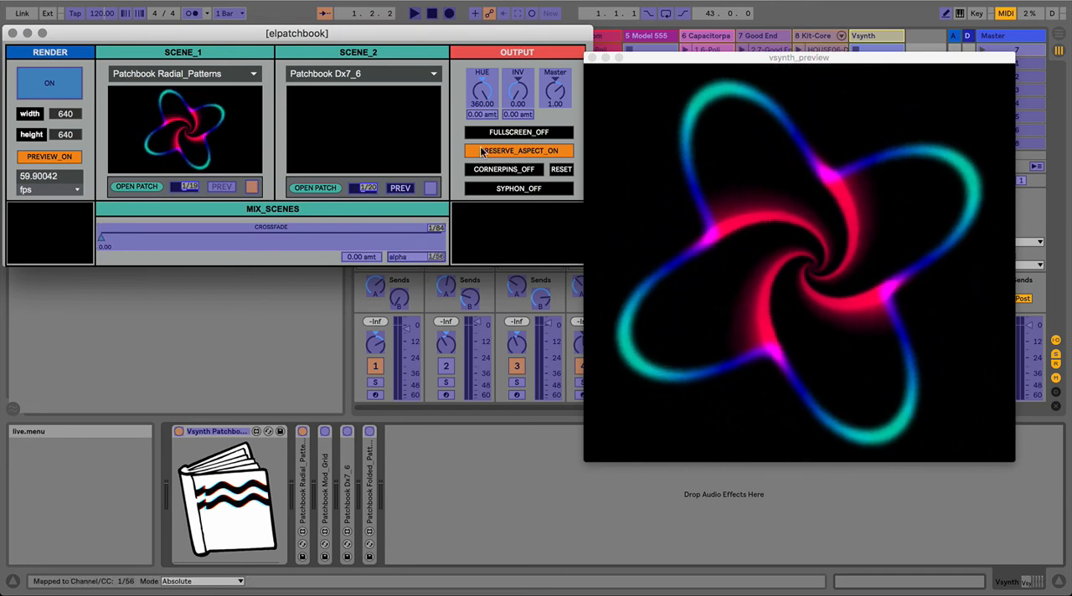
Step: MIDI-map the output hue to 1/55 and the inverter to 1/54, leave mapping mode, and set the inverter to about 0.32
{"action": "left_click", "coordinate": [484, 94]}
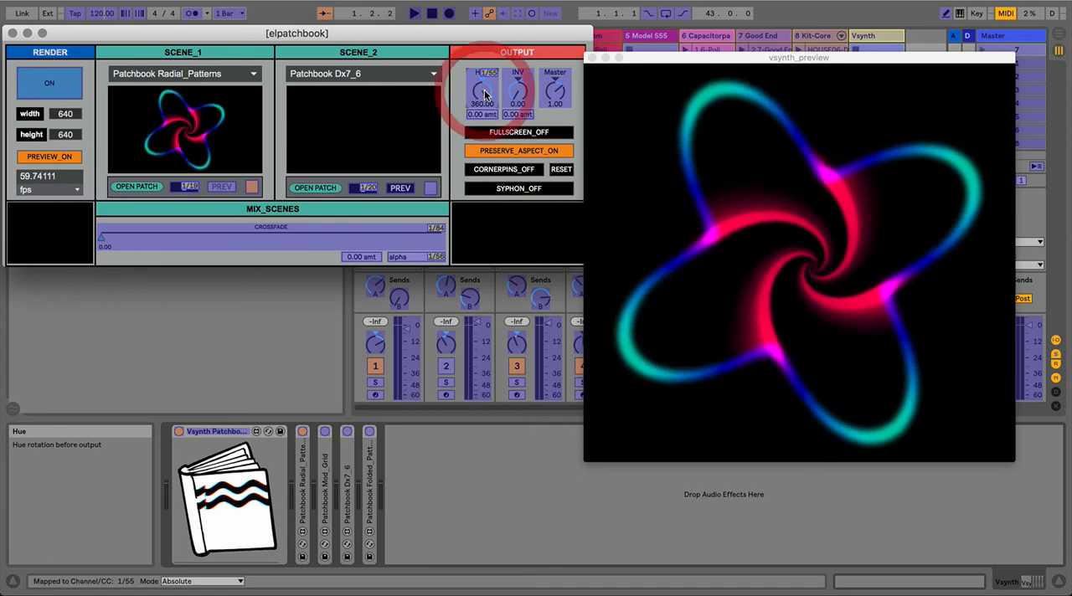
{"action": "left_click", "coordinate": [518, 92]}
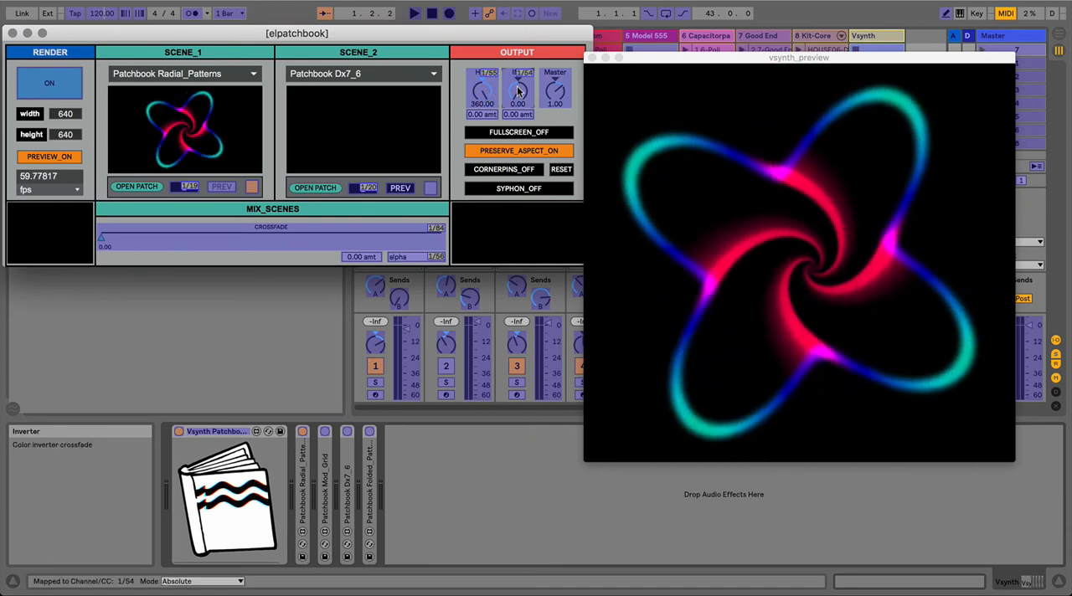
{"action": "key", "text": "super+m"}
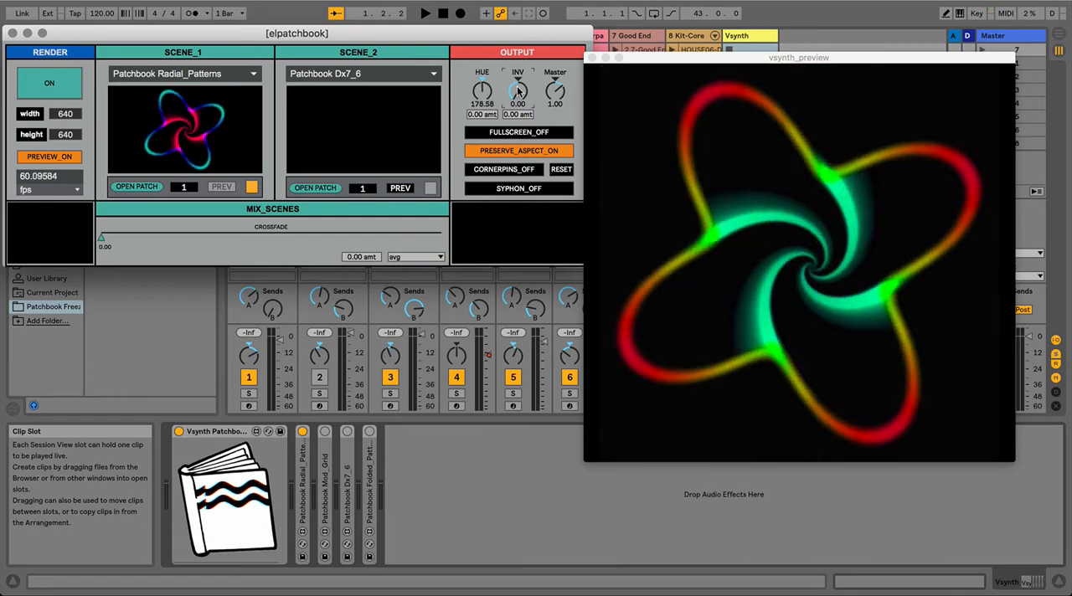
{"action": "left_click_drag", "start_coordinate": [517, 90], "coordinate": [517, 91]}
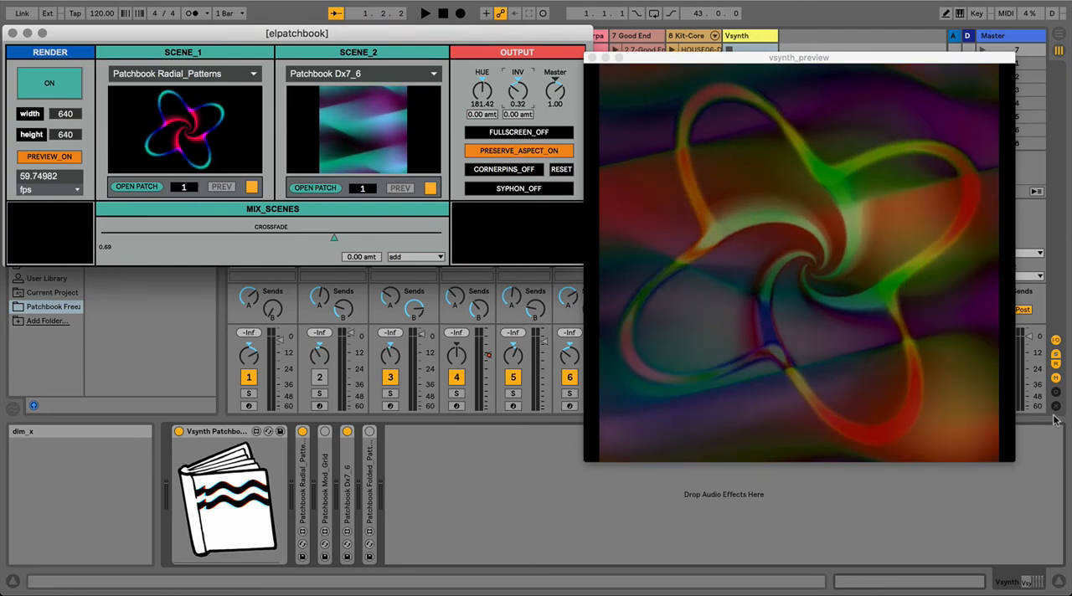
Step: Enlarge the preview window further and reposition it alongside the patchbook control window
{"action": "left_click_drag", "start_coordinate": [1068, 523], "coordinate": [1071, 569]}
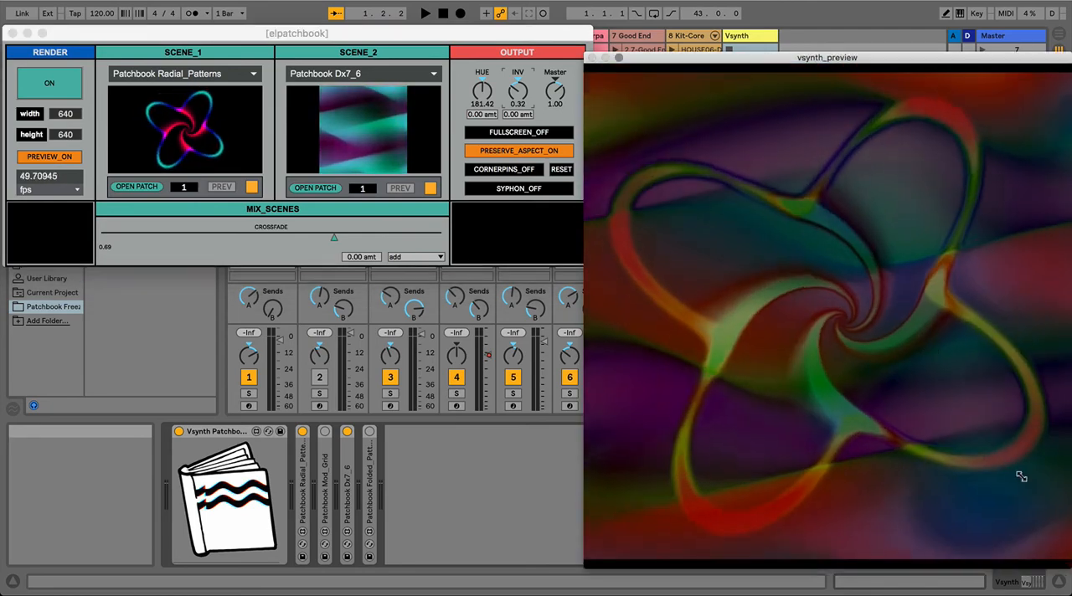
{"action": "left_click_drag", "start_coordinate": [755, 58], "coordinate": [719, 27]}
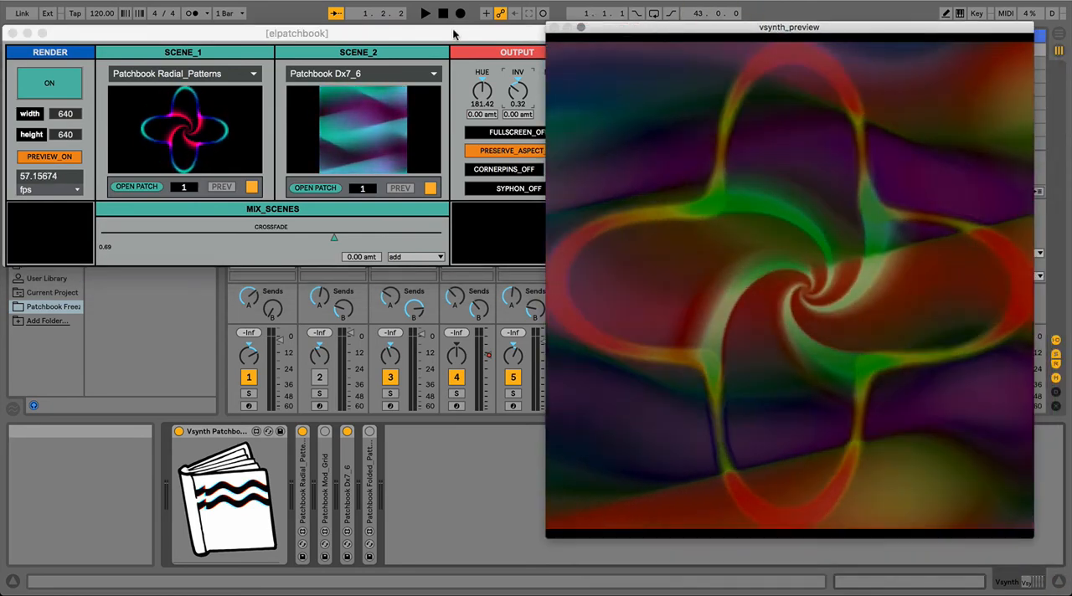
{"action": "left_click_drag", "start_coordinate": [455, 33], "coordinate": [482, 27]}
{"action": "left_click_drag", "start_coordinate": [609, 25], "coordinate": [626, 22]}
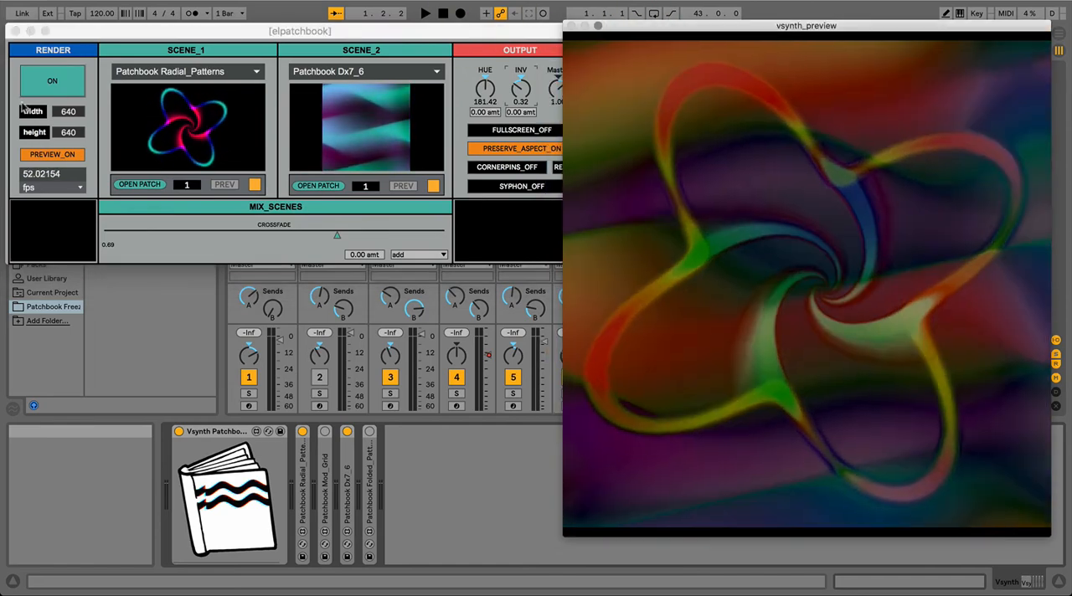
Step: Check the render width setting and inspect Scene 2's Dx7 patch, closing it again
{"action": "left_click", "coordinate": [68, 114]}
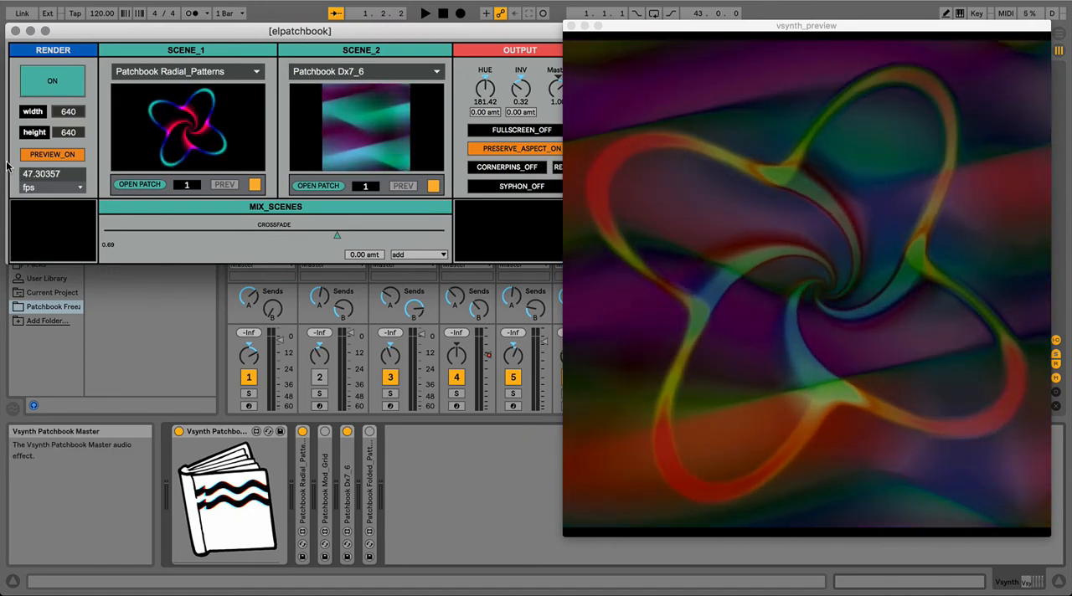
{"action": "left_click", "coordinate": [318, 185]}
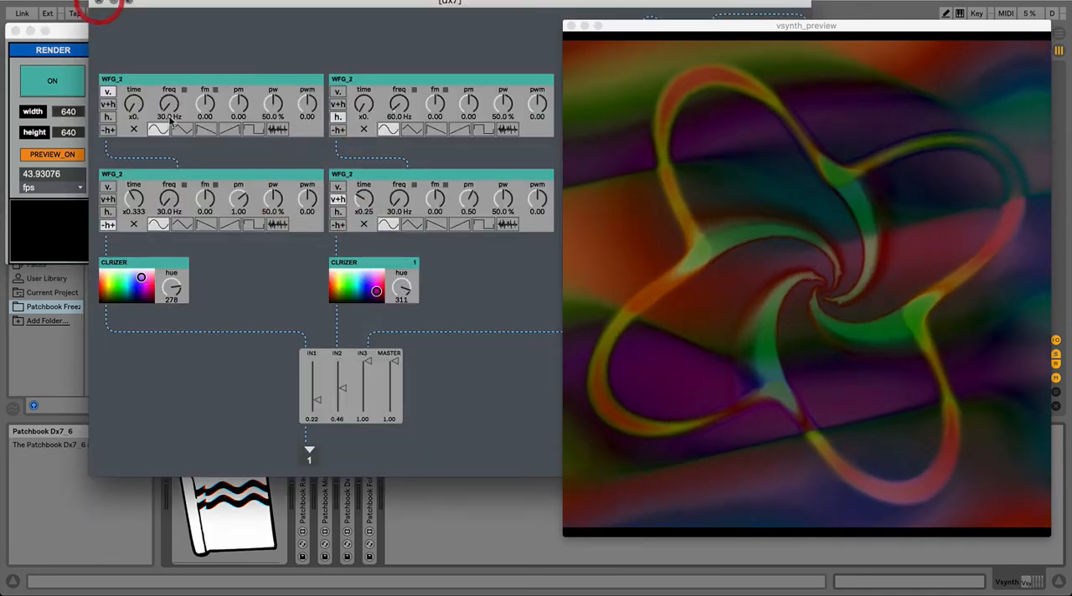
{"action": "left_click", "coordinate": [99, 5]}
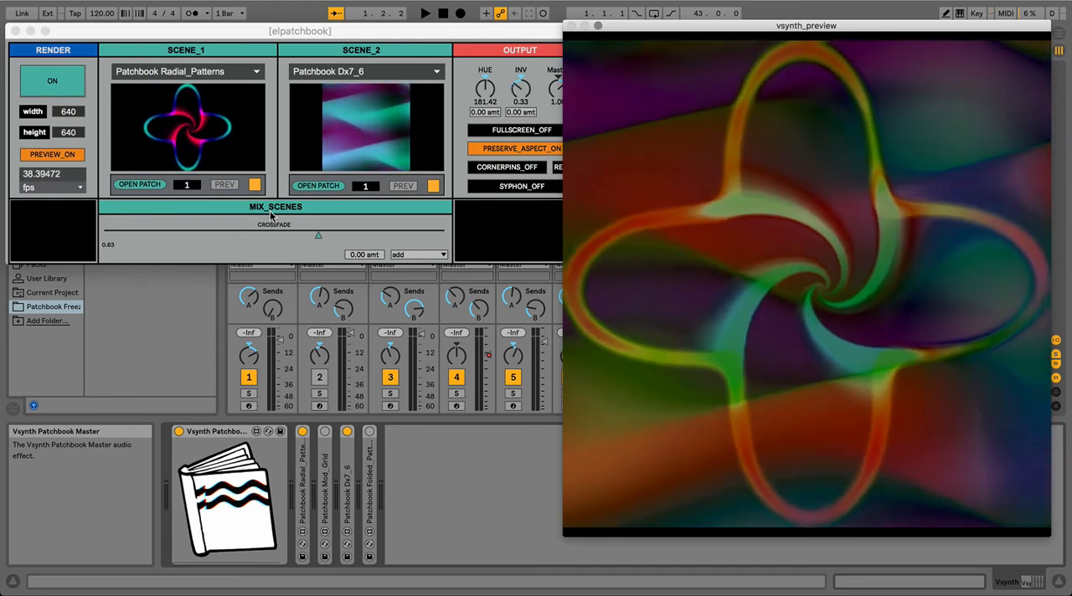
Step: Open Scene 1's Radial_Patterns patch and MIDI-map the first radial generator's frequency to 1/13, waveform to 1/14 and shape to 1/15
{"action": "left_click", "coordinate": [129, 186]}
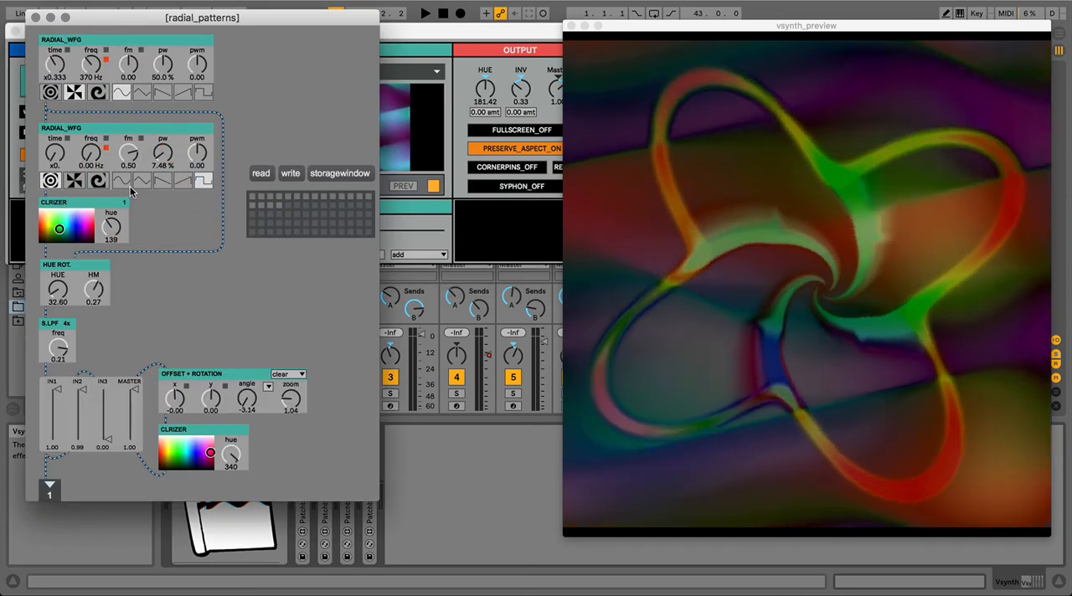
{"action": "key", "text": "super+m"}
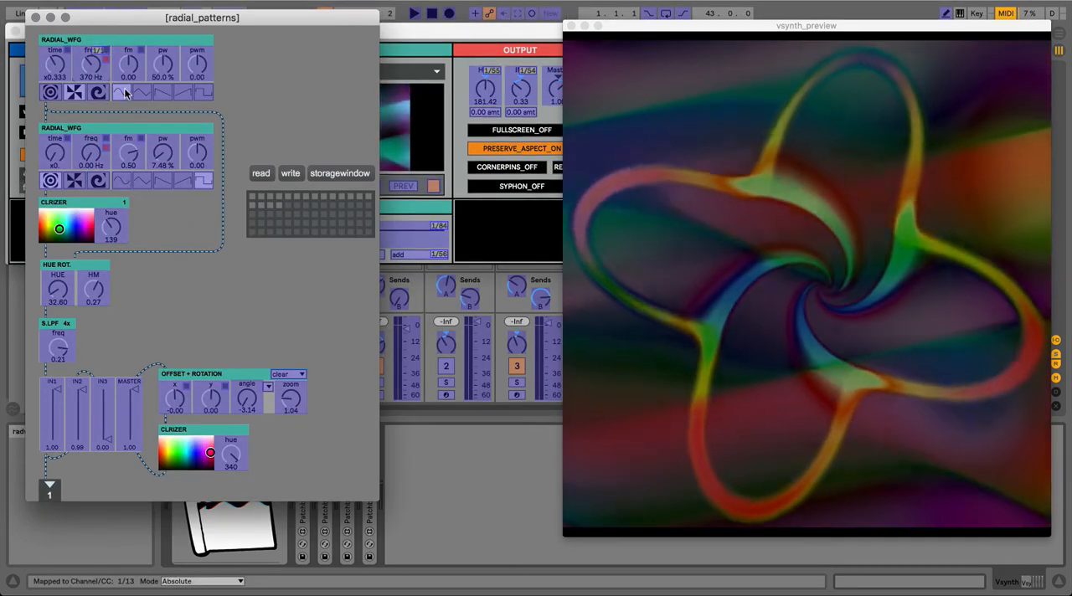
{"action": "left_click", "coordinate": [119, 94]}
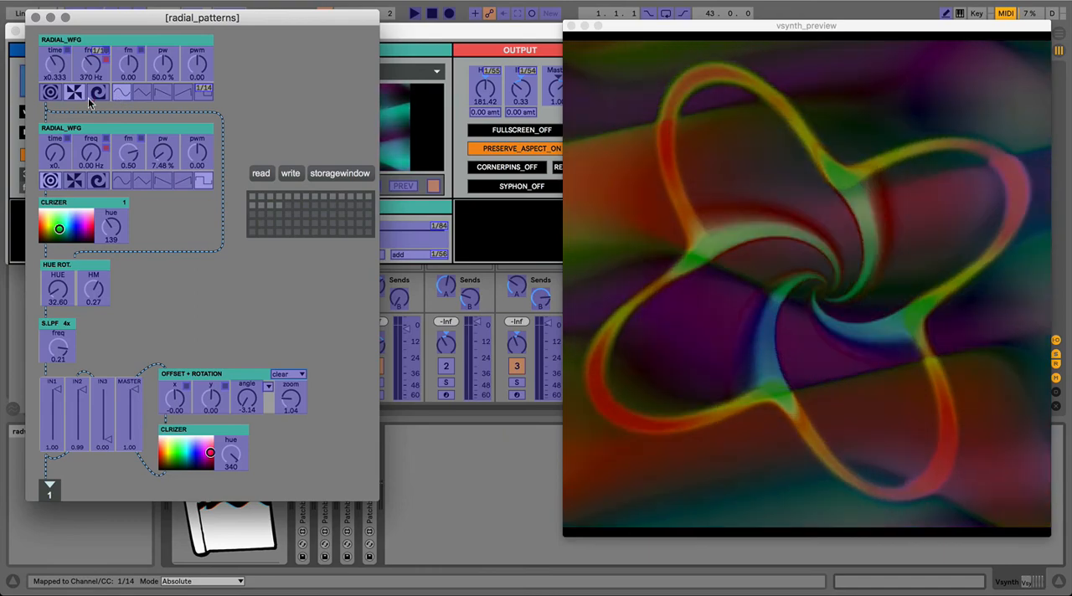
{"action": "left_click", "coordinate": [88, 99]}
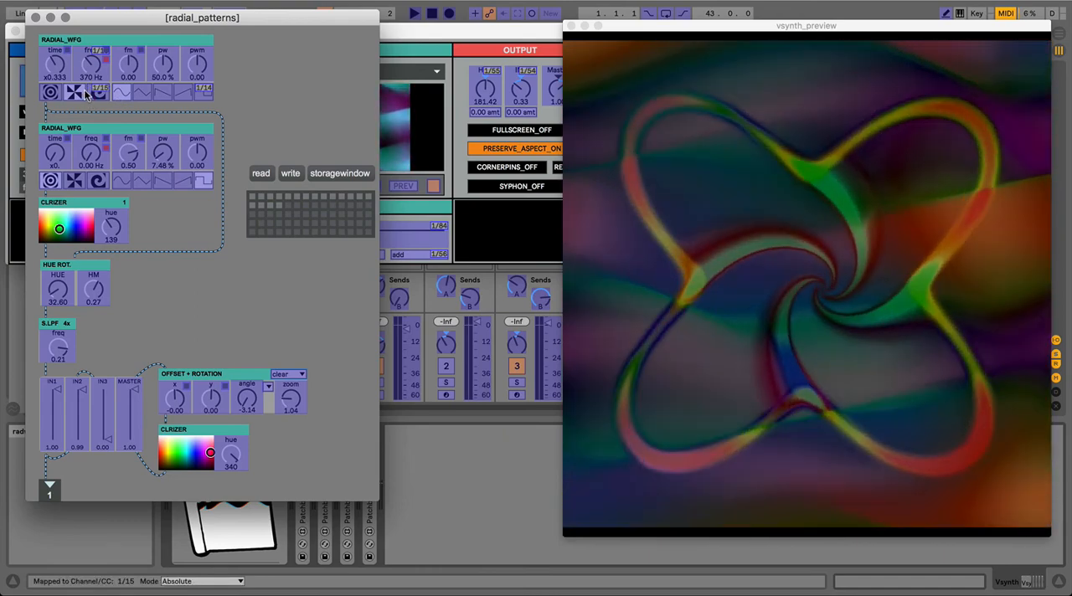
Step: MIDI-map the offset and rotation module's zoom, map its angle to 1/17, and leave mapping mode, closing the patch
{"action": "left_click", "coordinate": [291, 395]}
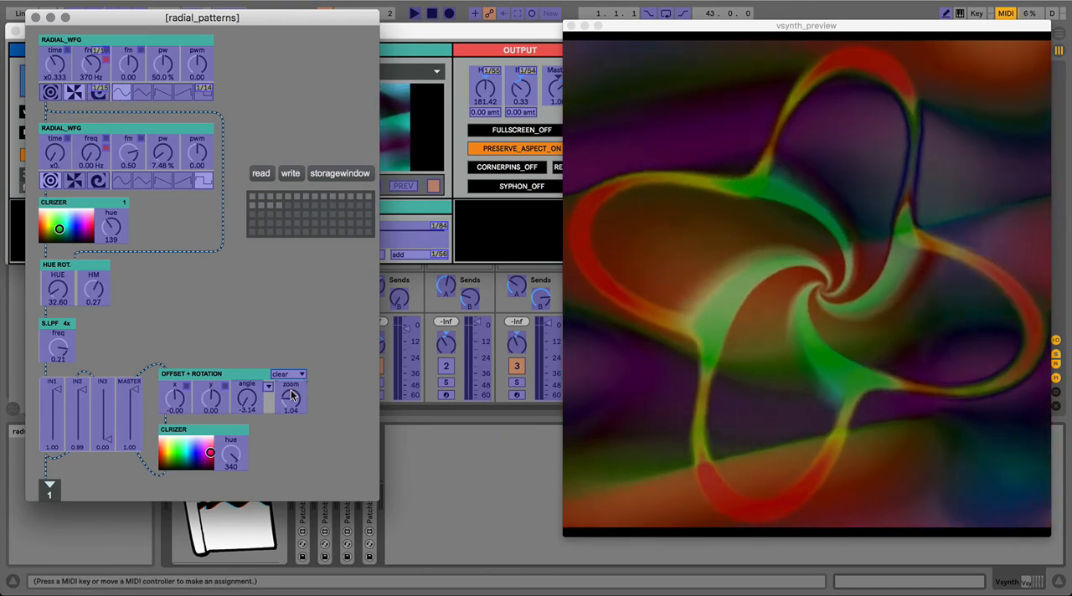
{"action": "left_click", "coordinate": [247, 395]}
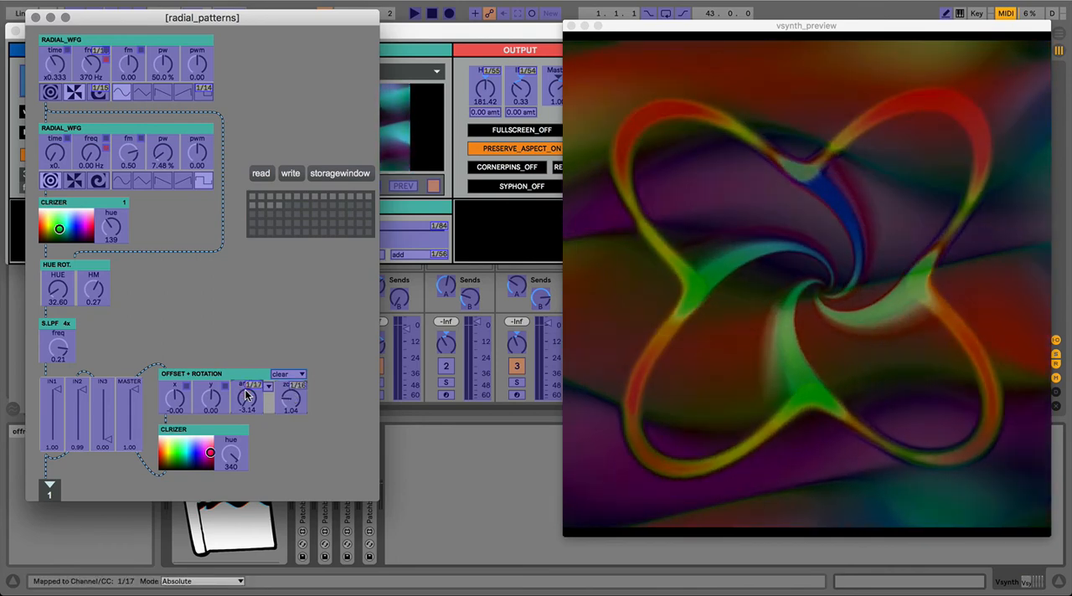
{"action": "key", "text": "super+m"}
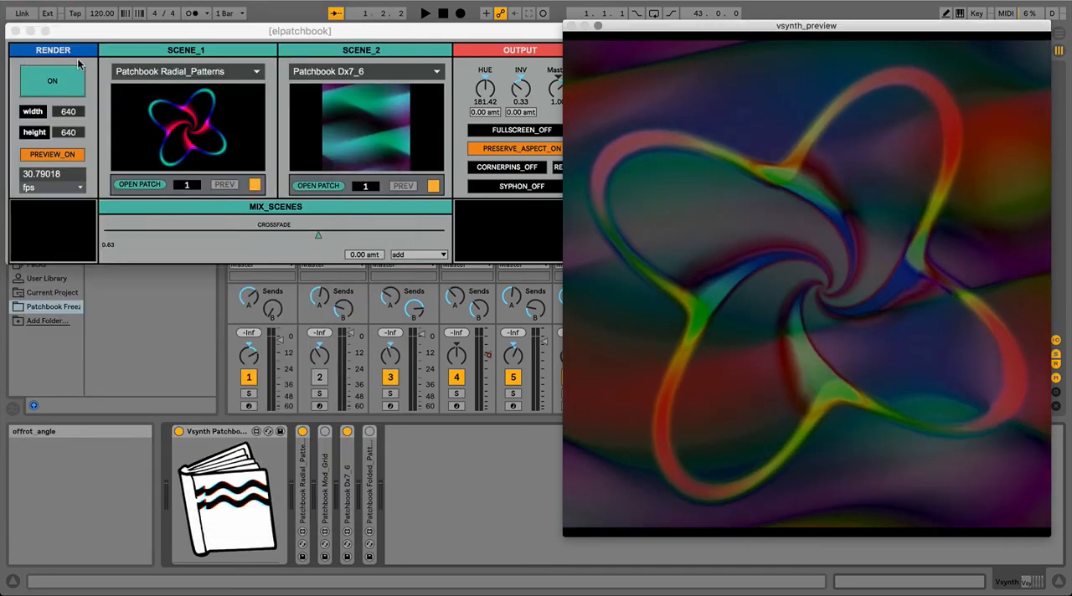
{"action": "left_click", "coordinate": [35, 17]}
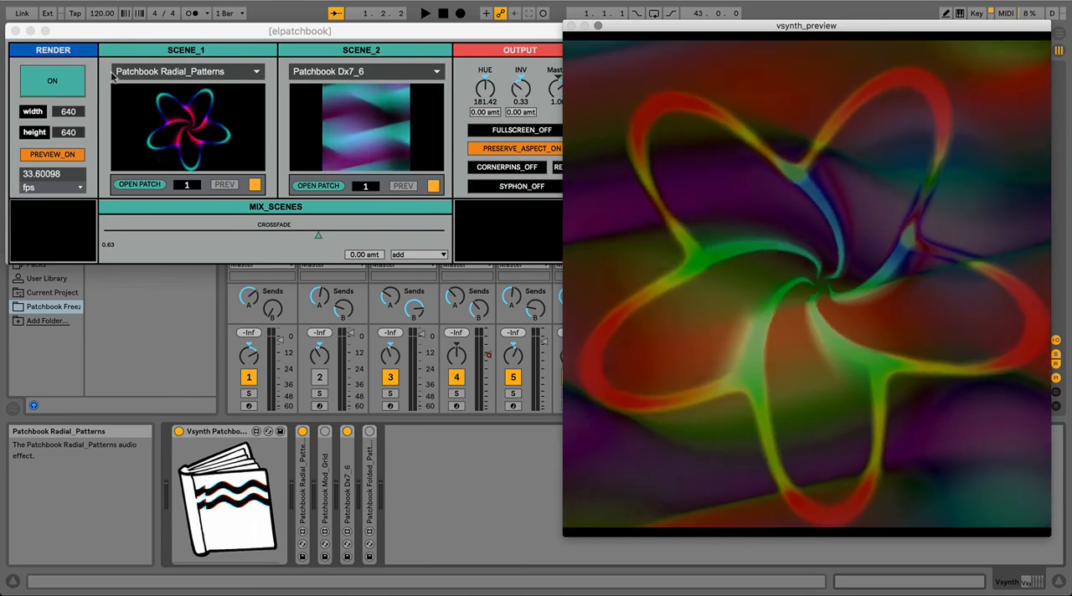
Step: Inspect and close Scene 2's Dx7 patch, and undo the last changes to bring the crossfade back to 0.00
{"action": "left_click", "coordinate": [317, 186]}
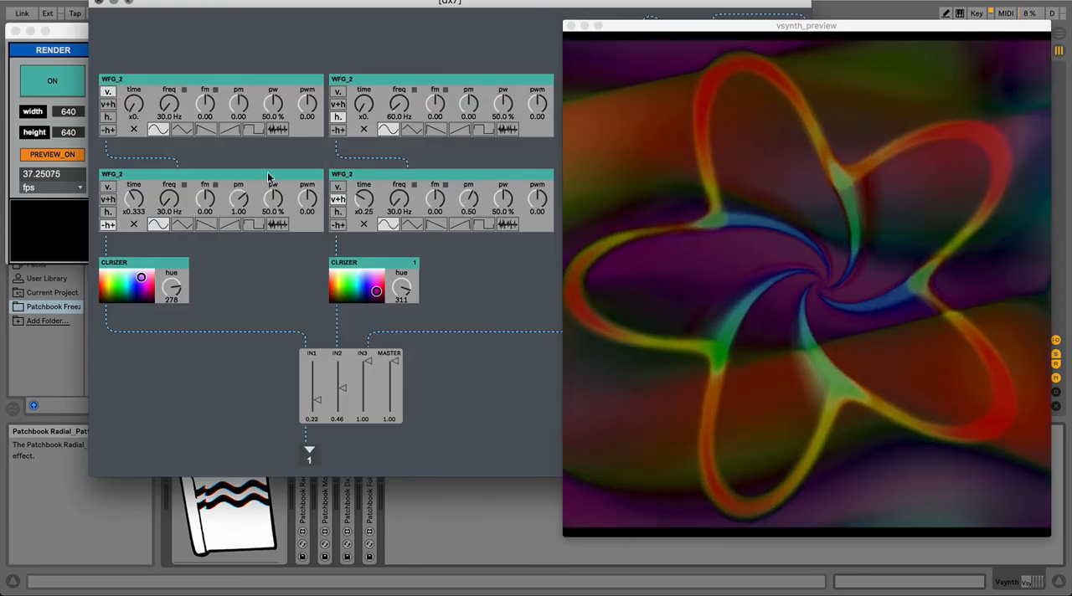
{"action": "key", "text": "super+w"}
{"action": "key", "text": "super+z"}
{"action": "key", "text": "super+z"}
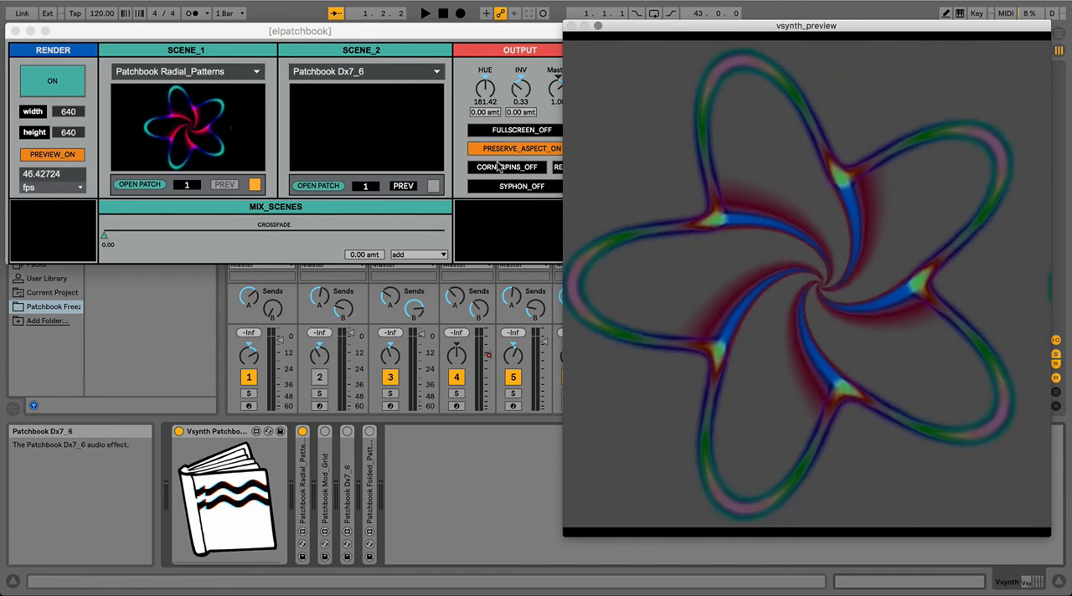
Step: Bring the vsynth output window forward, place it below the patchbook window, and switch aspect preservation off and on again
{"action": "key", "text": "ctrl+Up"}
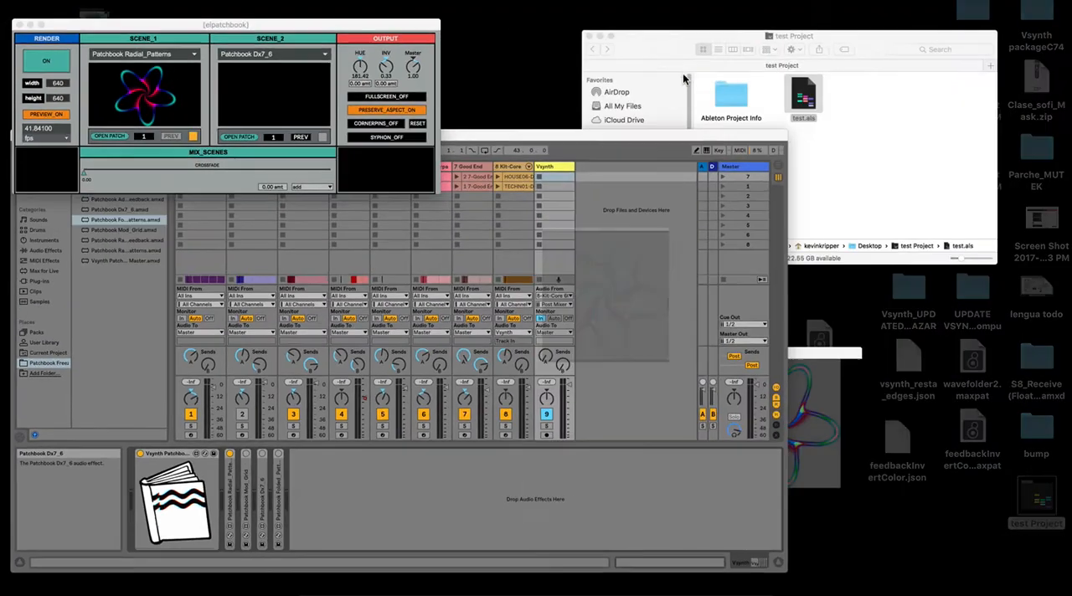
{"action": "left_click", "coordinate": [844, 442]}
{"action": "left_click_drag", "start_coordinate": [530, 274], "coordinate": [445, 354]}
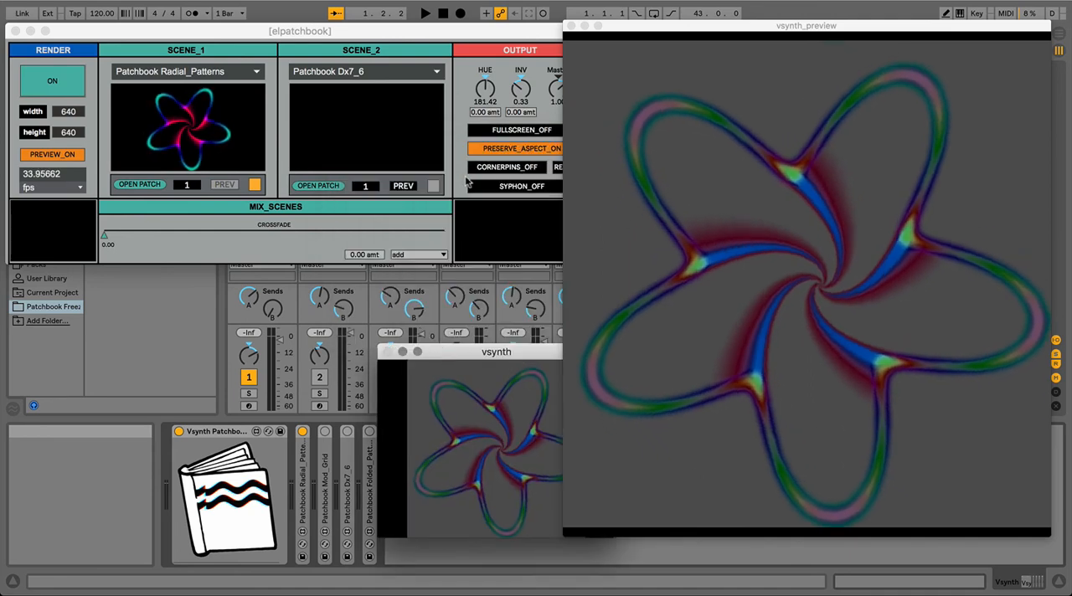
{"action": "left_click", "coordinate": [488, 150]}
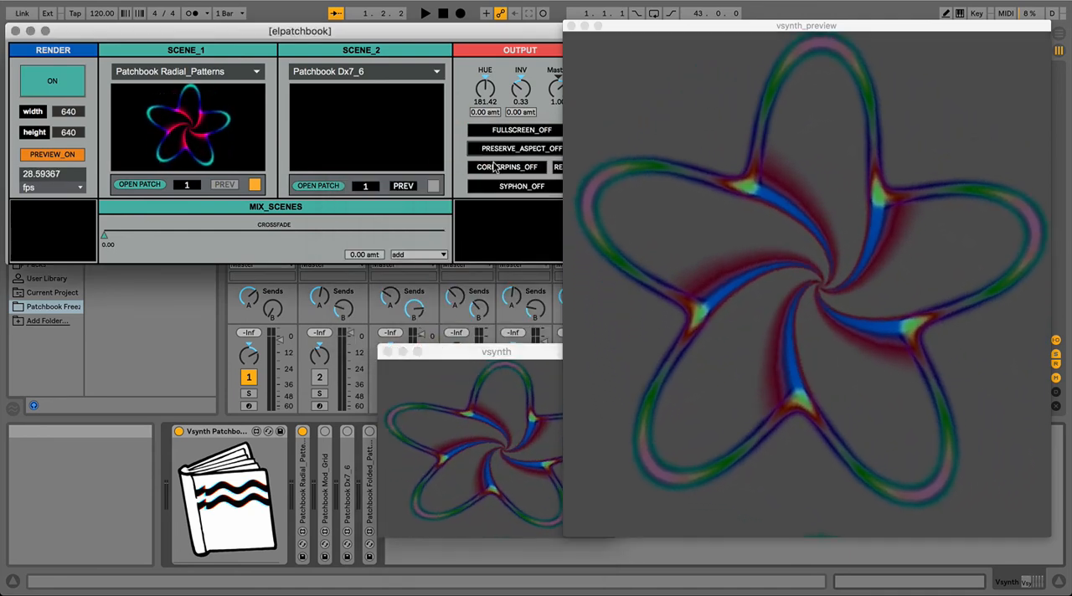
{"action": "left_click", "coordinate": [500, 155]}
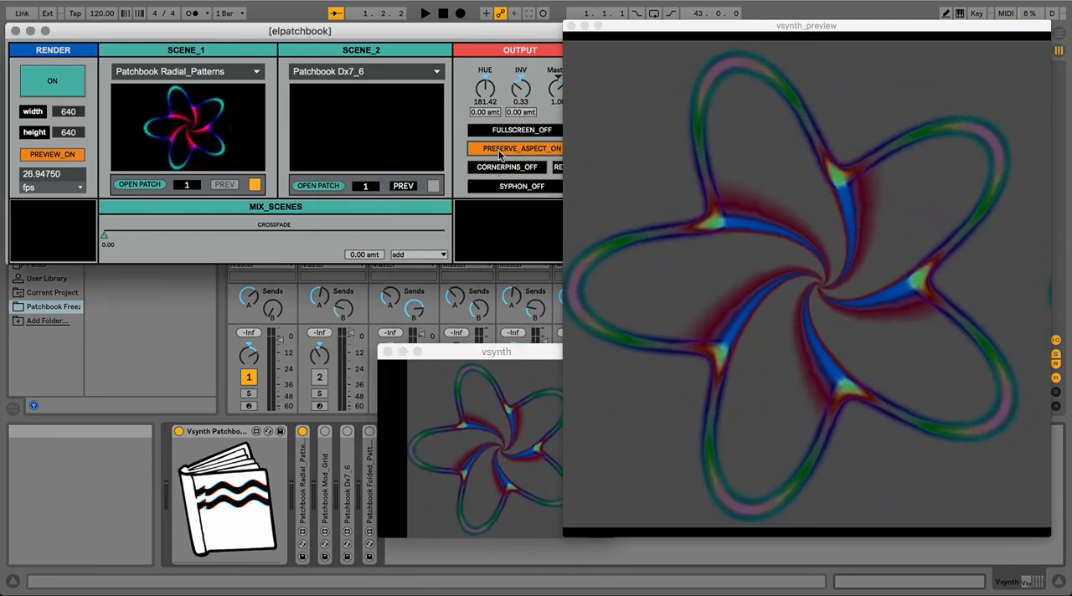
Step: Narrow the preview window and try corner pinning on the output's upper-left corner, resetting the pins and switching corner pinning off
{"action": "left_click", "coordinate": [492, 167]}
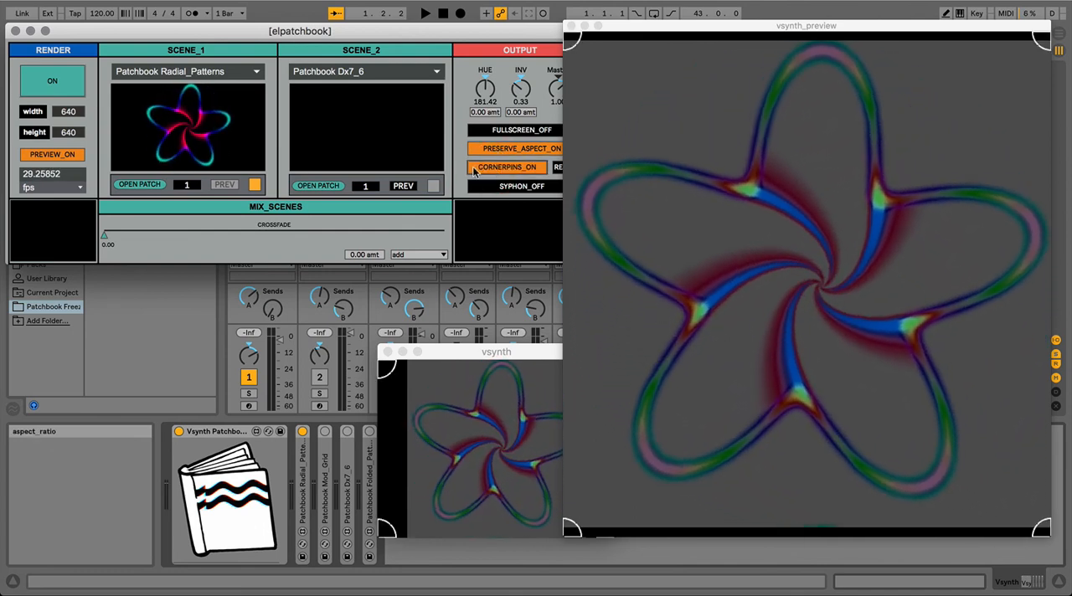
{"action": "left_click_drag", "start_coordinate": [576, 44], "coordinate": [621, 46]}
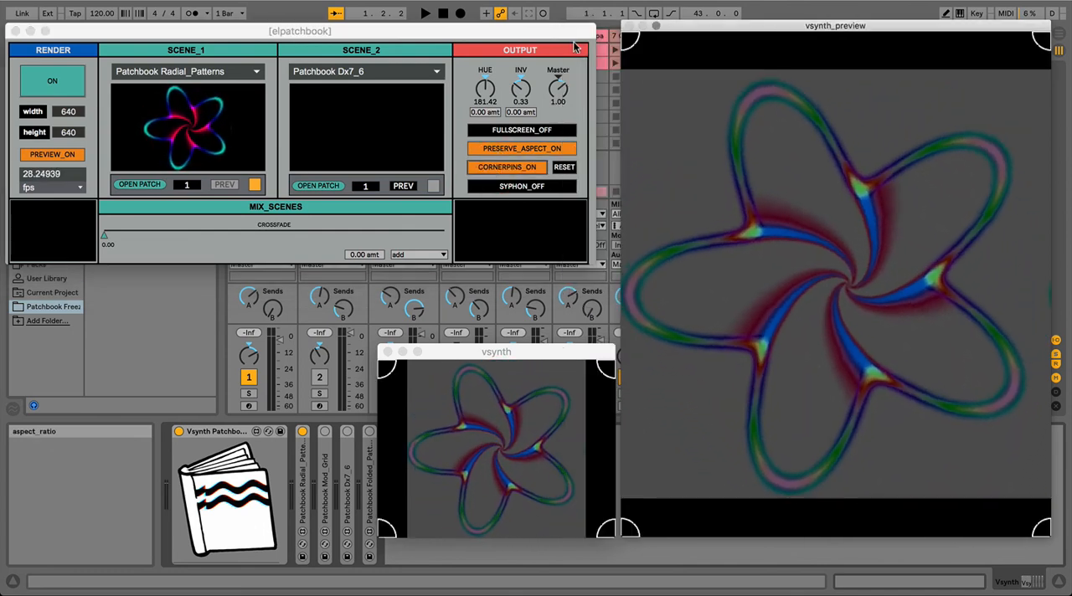
{"action": "left_click", "coordinate": [688, 95]}
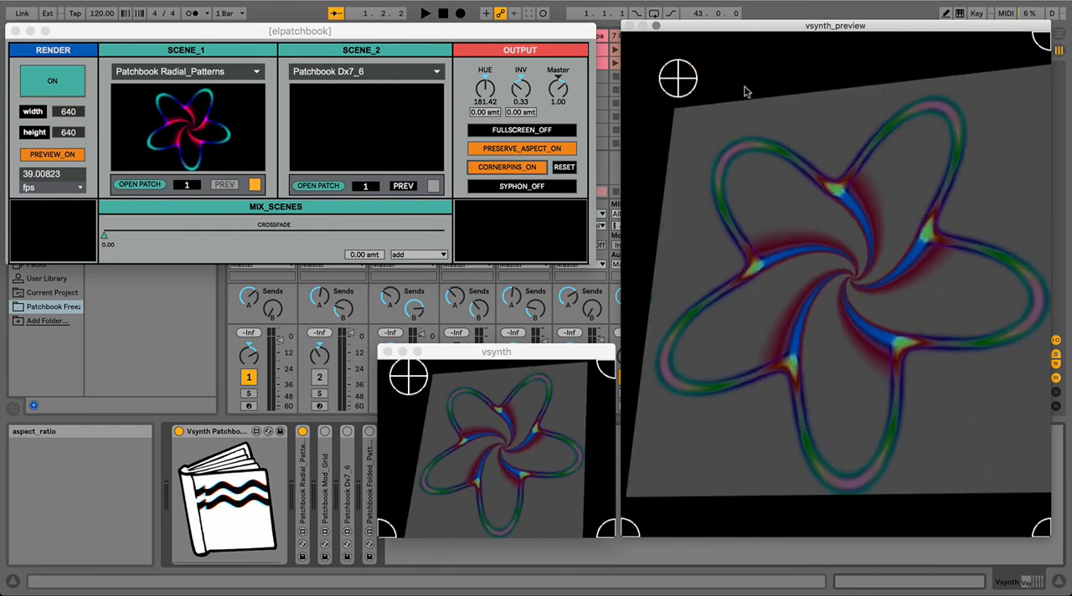
{"action": "left_click", "coordinate": [565, 172]}
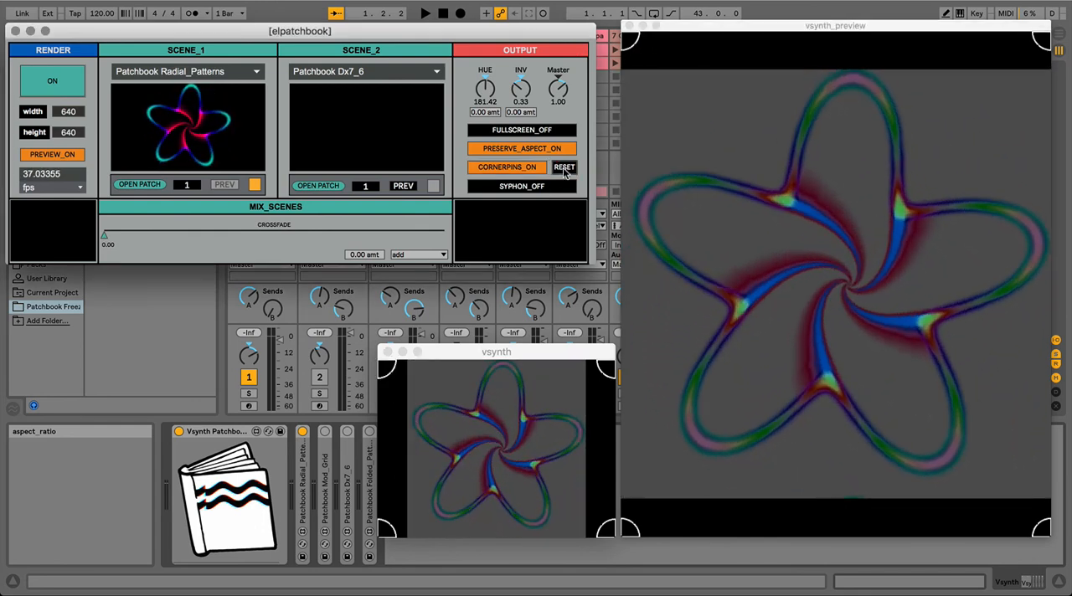
{"action": "left_click", "coordinate": [528, 169]}
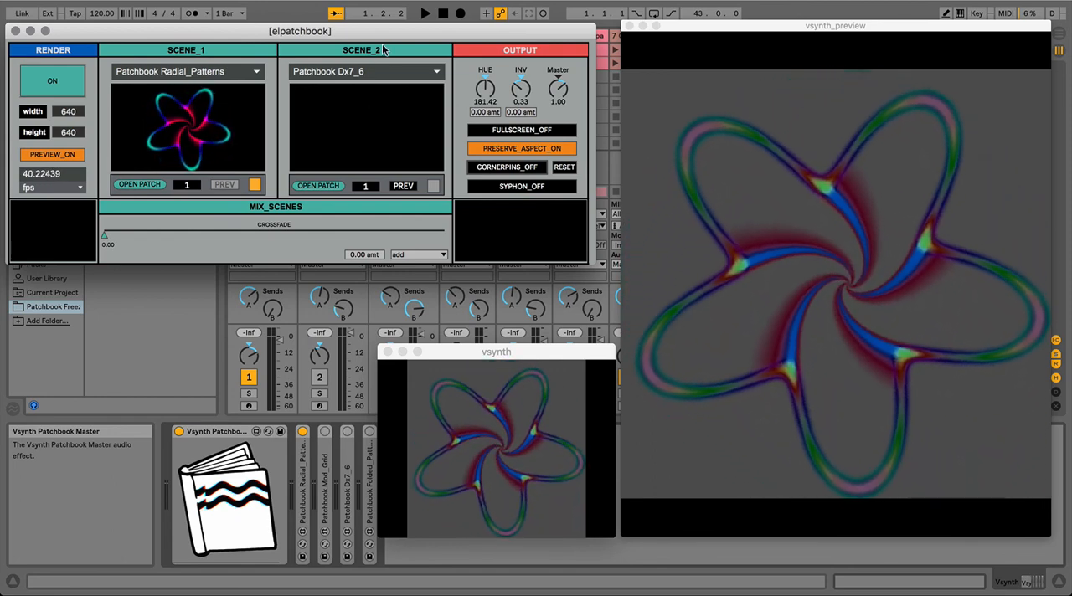
Step: Move the patchbook control window slightly up and try enabling Scene 2, switching it off again
{"action": "left_click_drag", "start_coordinate": [371, 37], "coordinate": [387, 14]}
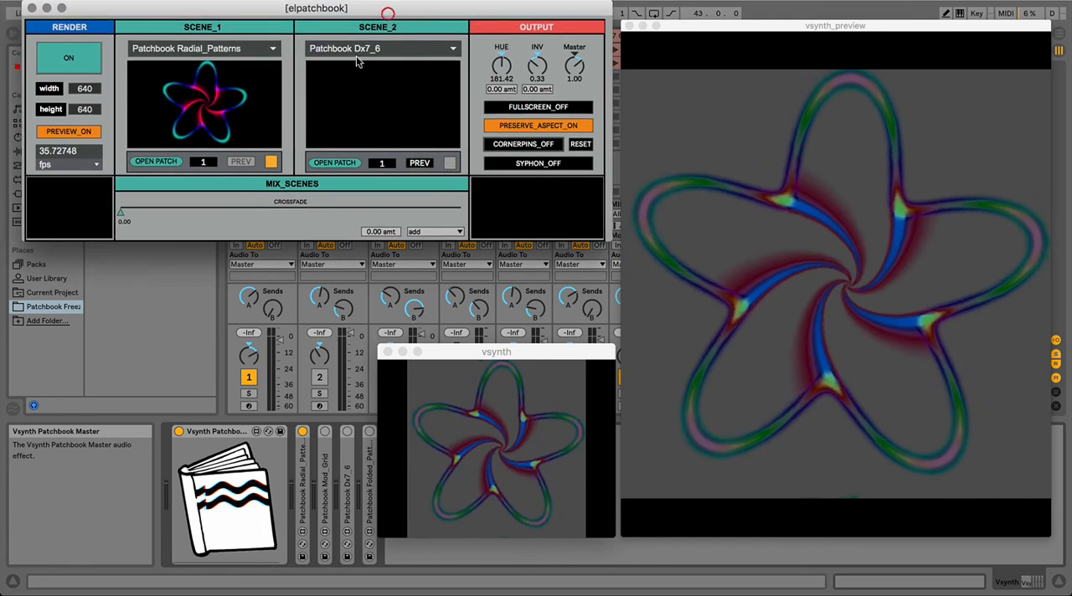
{"action": "left_click", "coordinate": [450, 163]}
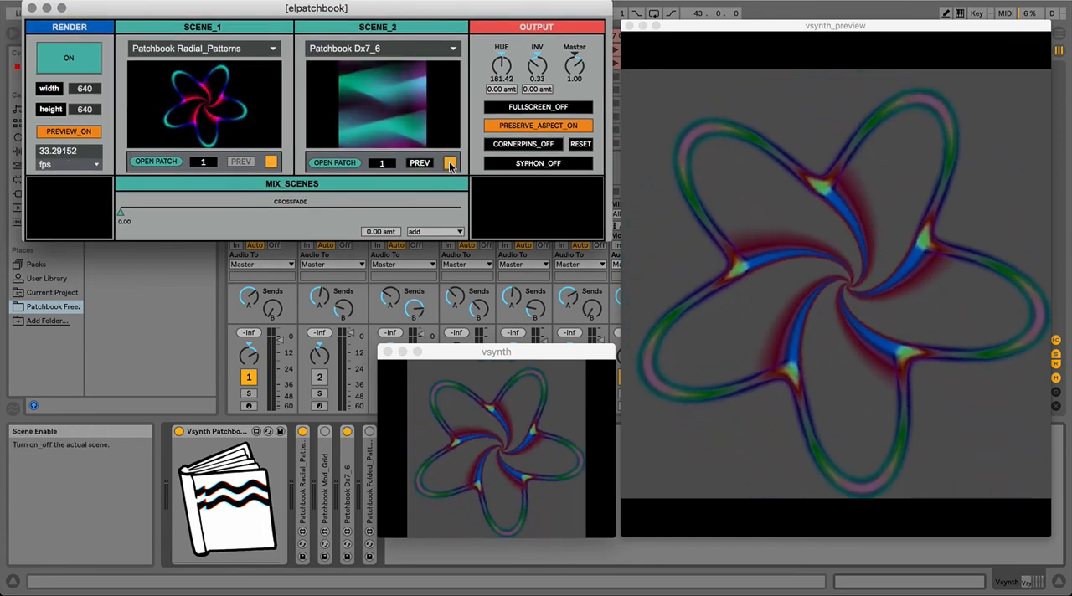
{"action": "left_click", "coordinate": [449, 163]}
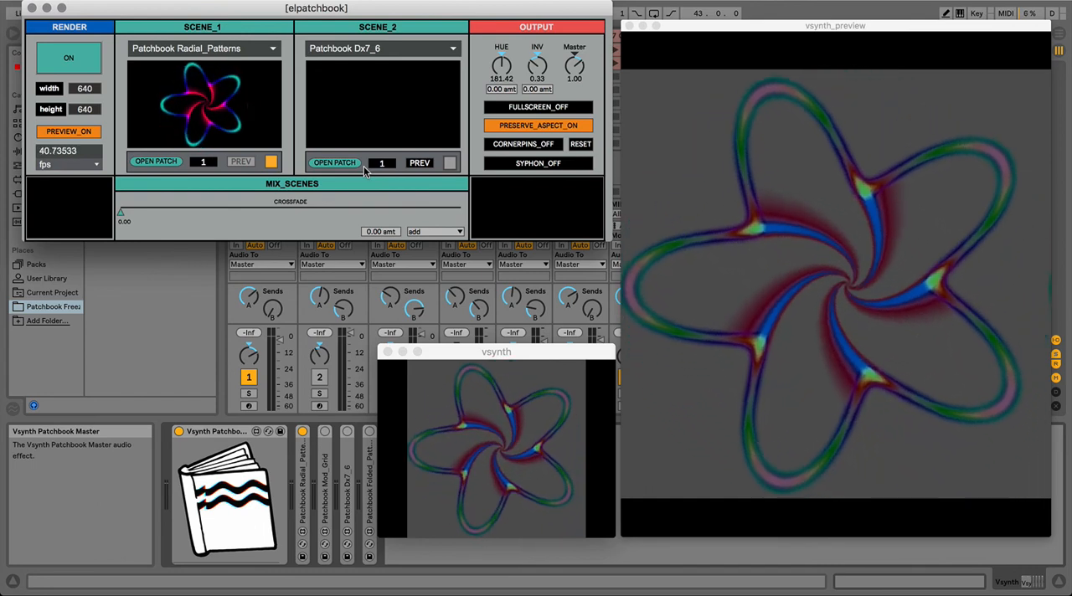
Step: Load Patchbook Folded_Patterns into Scene 2, preview it momentarily, and inspect its patch, closing it again
{"action": "left_click", "coordinate": [377, 50]}
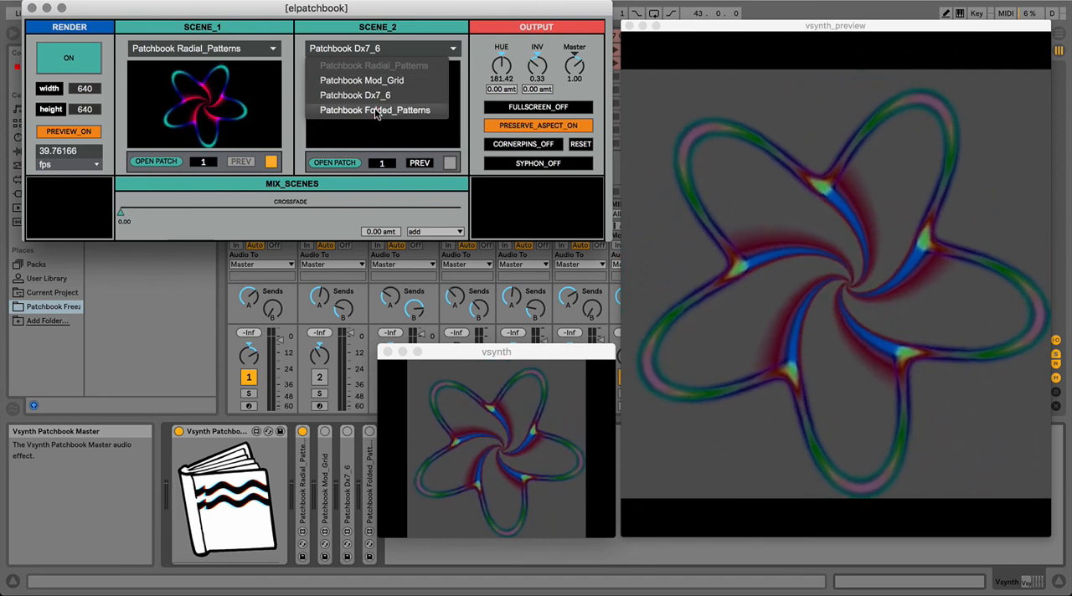
{"action": "left_click", "coordinate": [375, 111]}
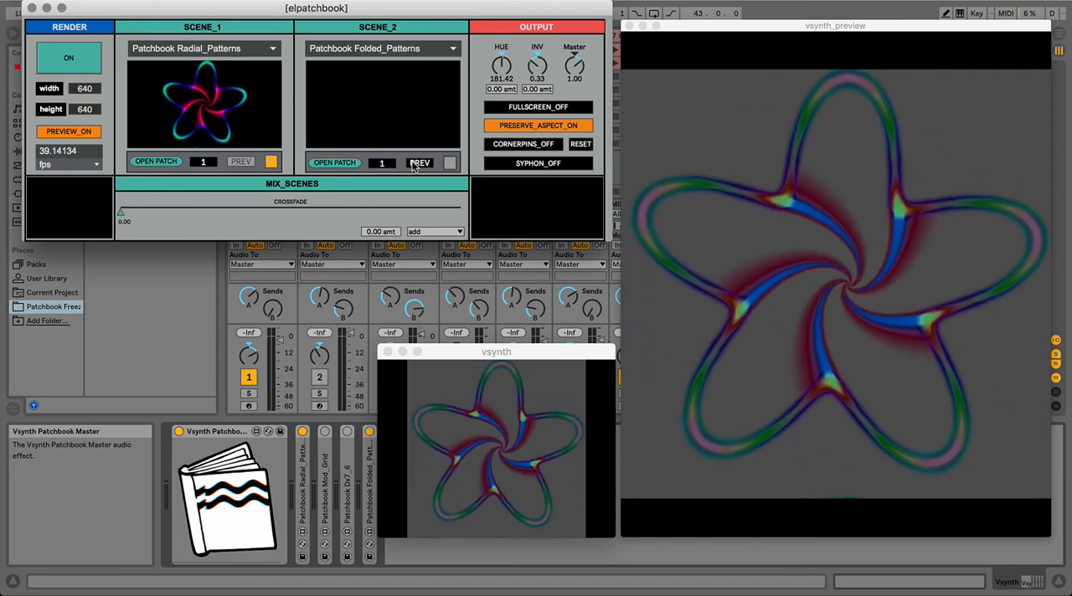
{"action": "left_click", "coordinate": [412, 164]}
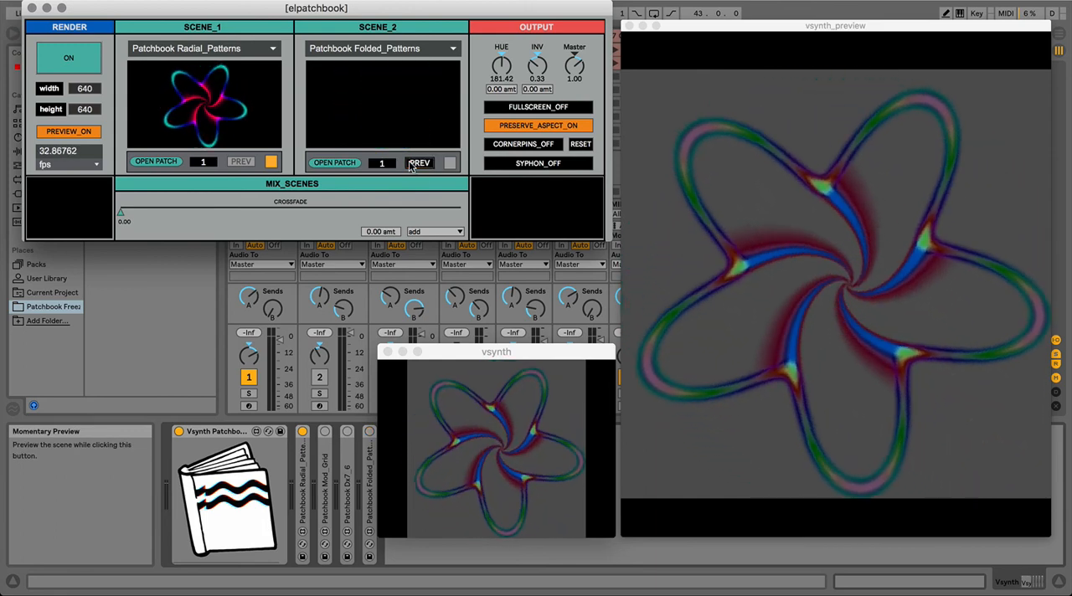
{"action": "left_click", "coordinate": [350, 163]}
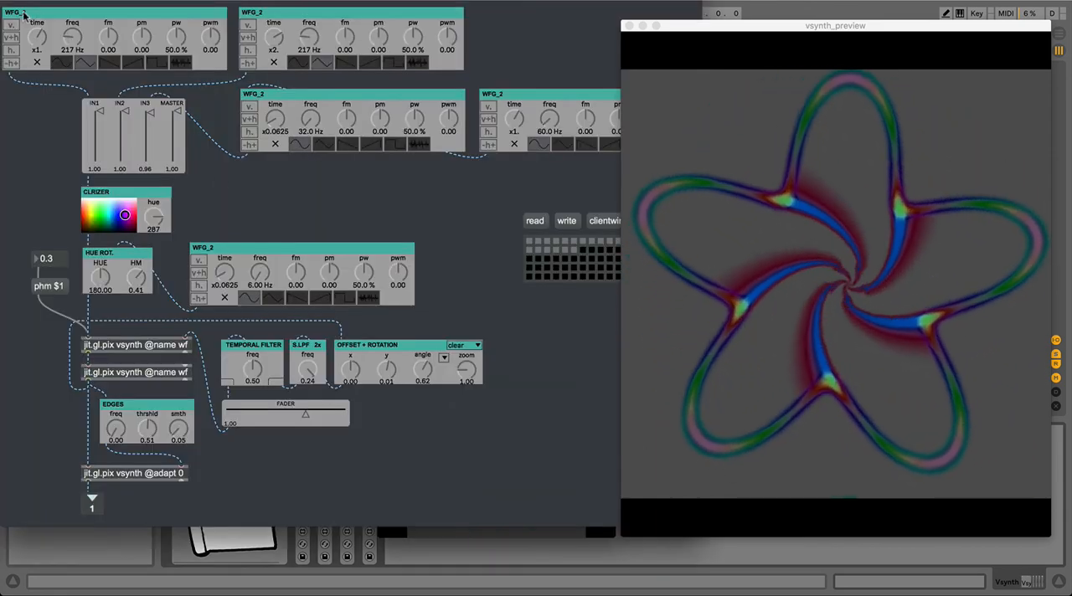
{"action": "left_click", "coordinate": [10, 5]}
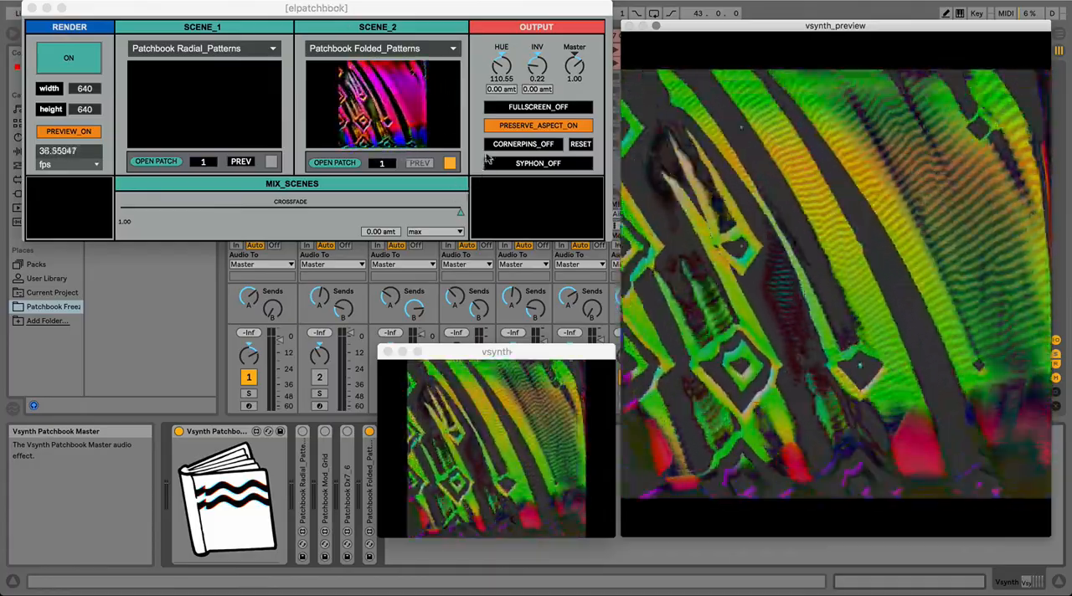
Step: Move the patchbook window clear of the transport, start playback of the set, and reposition the window just below the transport
{"action": "left_click_drag", "start_coordinate": [485, 21], "coordinate": [502, 150]}
{"action": "left_click", "coordinate": [425, 14]}
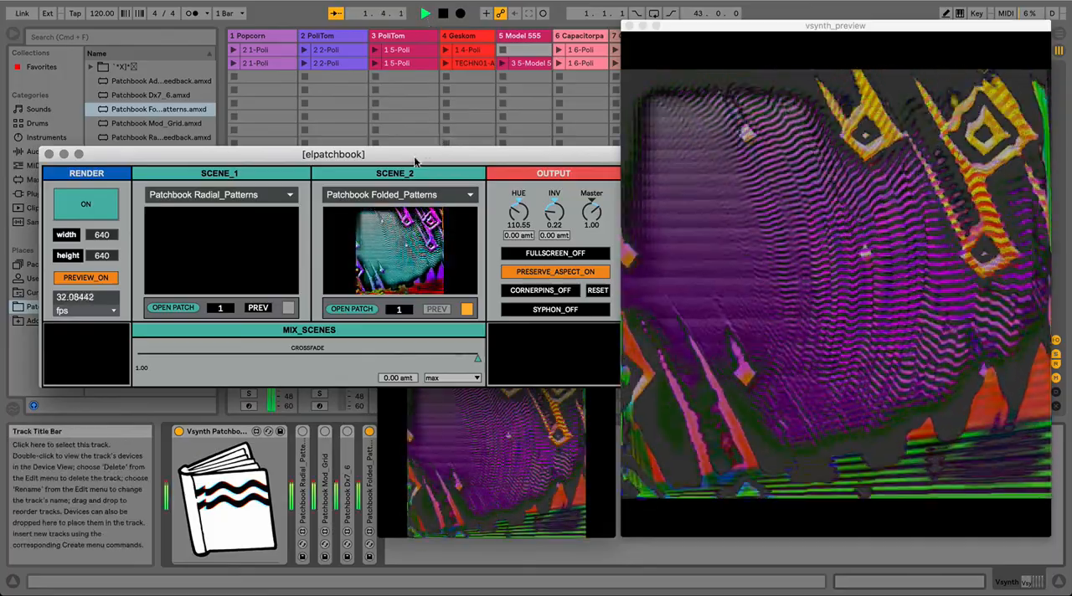
{"action": "left_click_drag", "start_coordinate": [417, 149], "coordinate": [408, 64]}
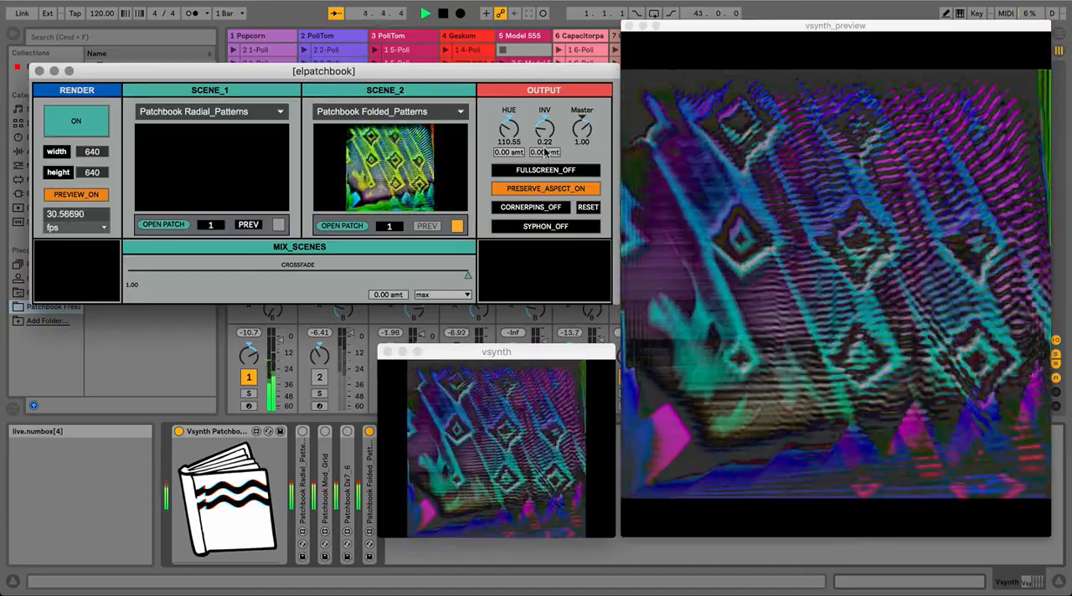
Step: Set the output inverter's modulation amount to 0.50 and raise the hue's modulation amount above zero
{"action": "left_click", "coordinate": [544, 154]}
{"action": "type", "text": "0.5"}
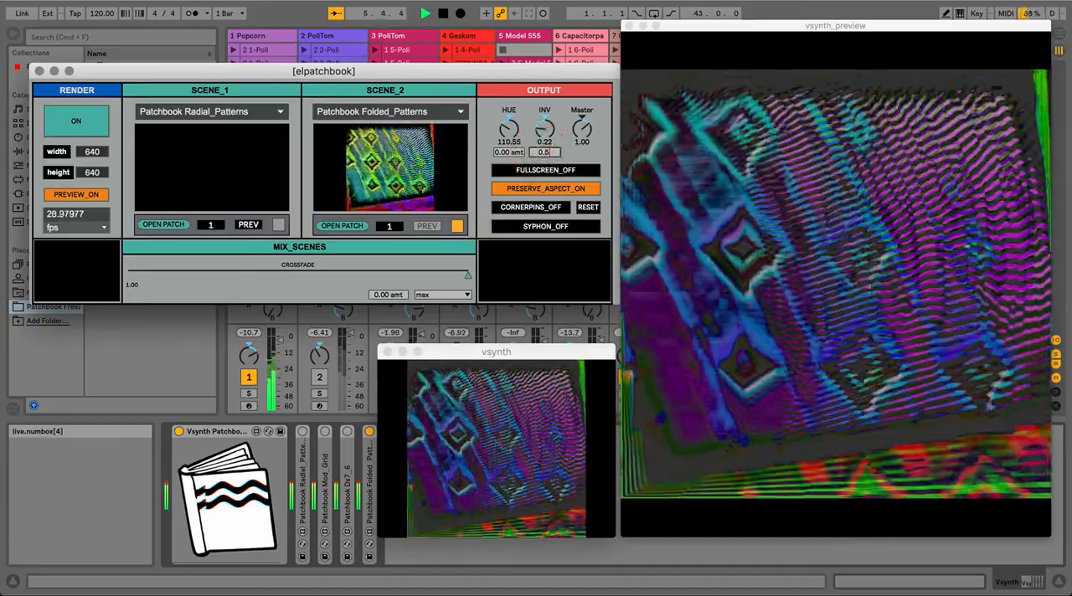
{"action": "key", "text": "Return"}
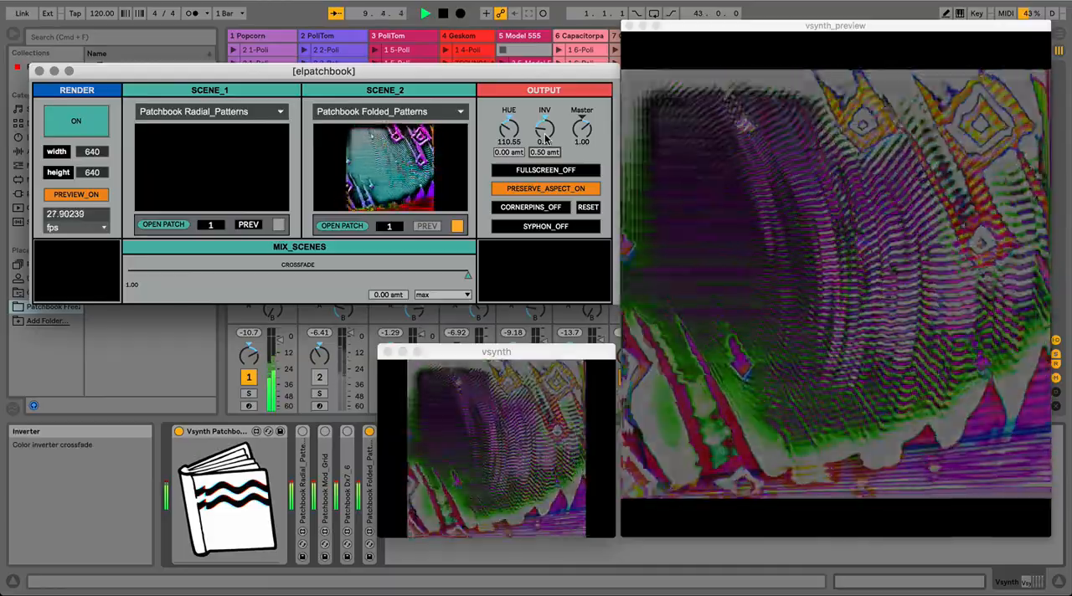
{"action": "left_click_drag", "start_coordinate": [508, 155], "coordinate": [507, 134]}
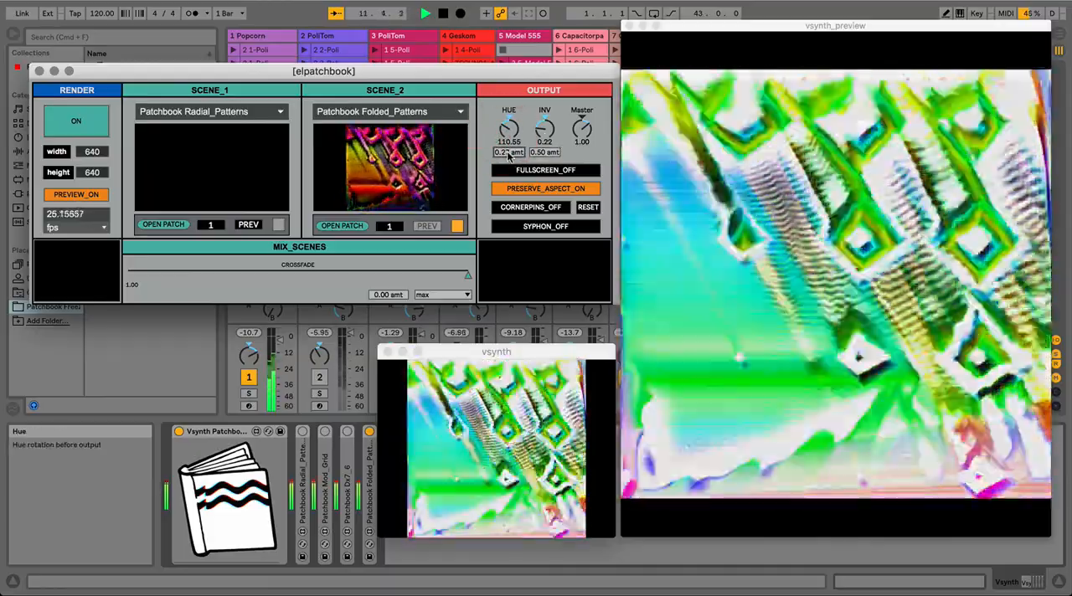